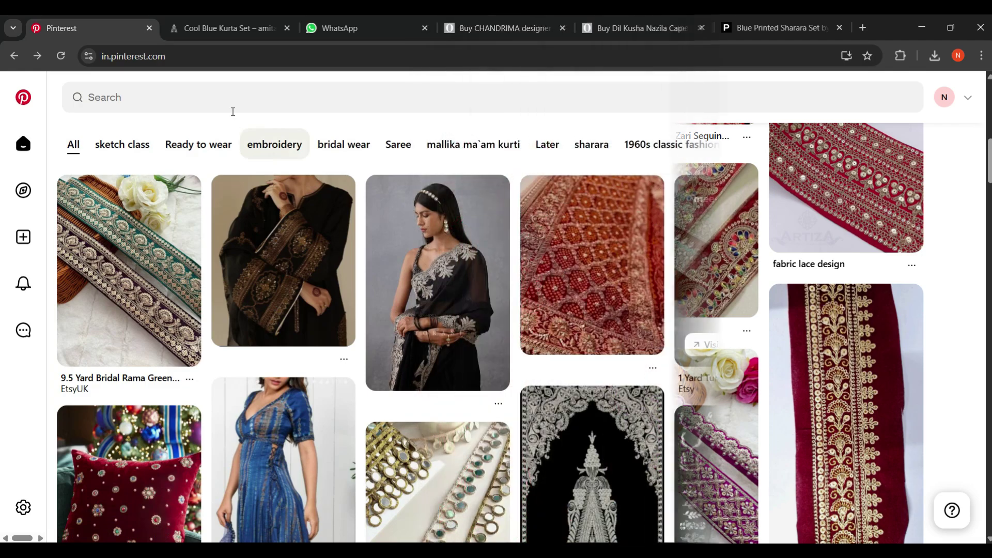
Step: Search Pinterest for 'embroidery border designs'
{"action": "left_click", "coordinate": [239, 94]}
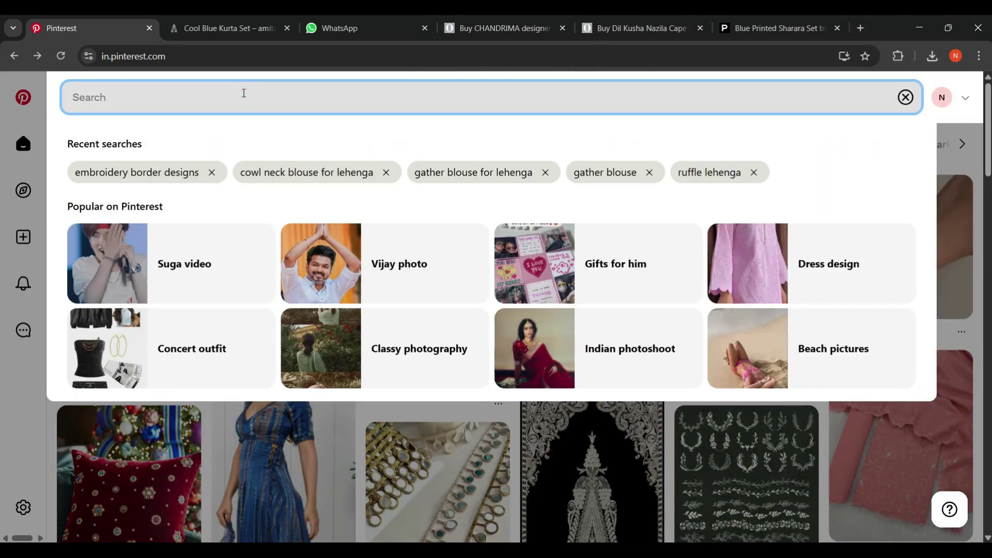
{"action": "type", "text": "embroidery "}
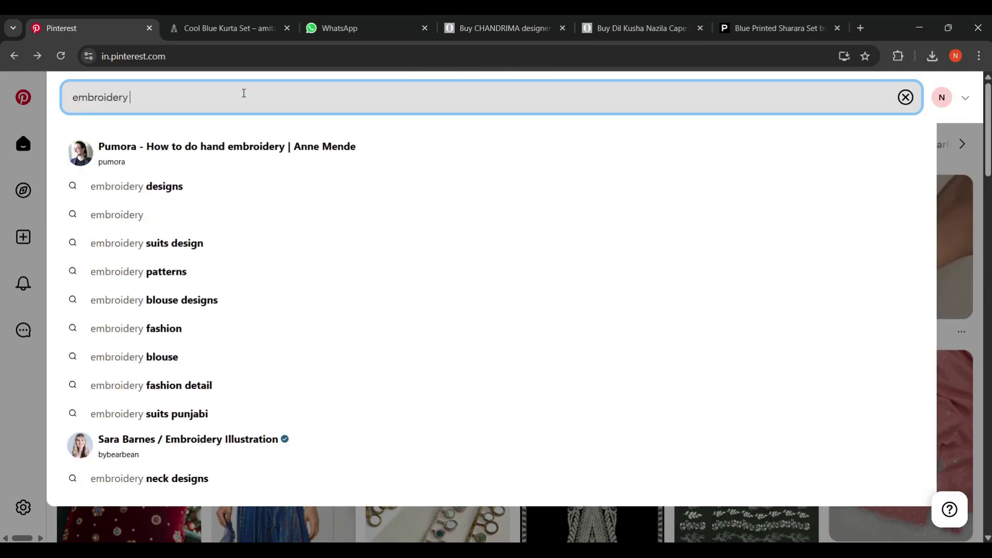
{"action": "type", "text": "border"}
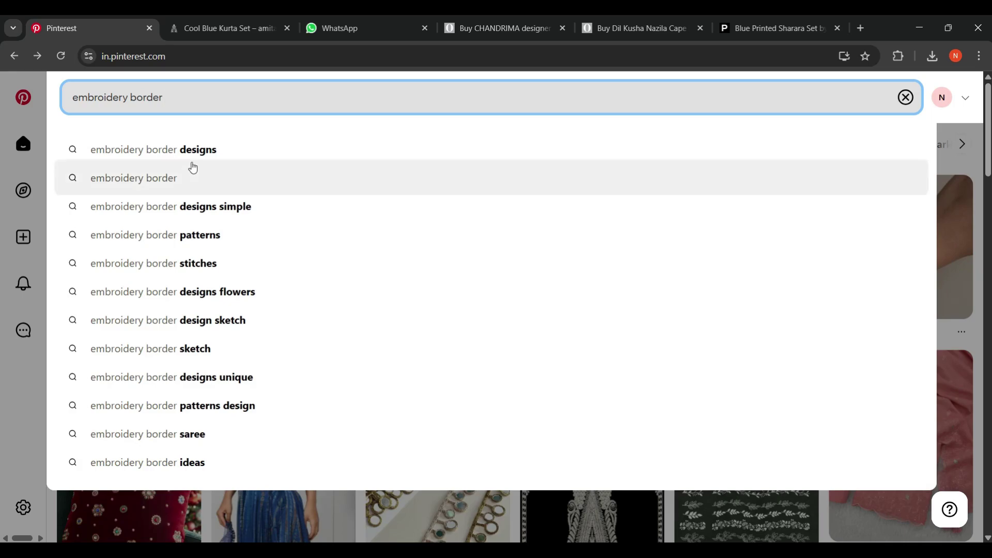
{"action": "left_click", "coordinate": [204, 152]}
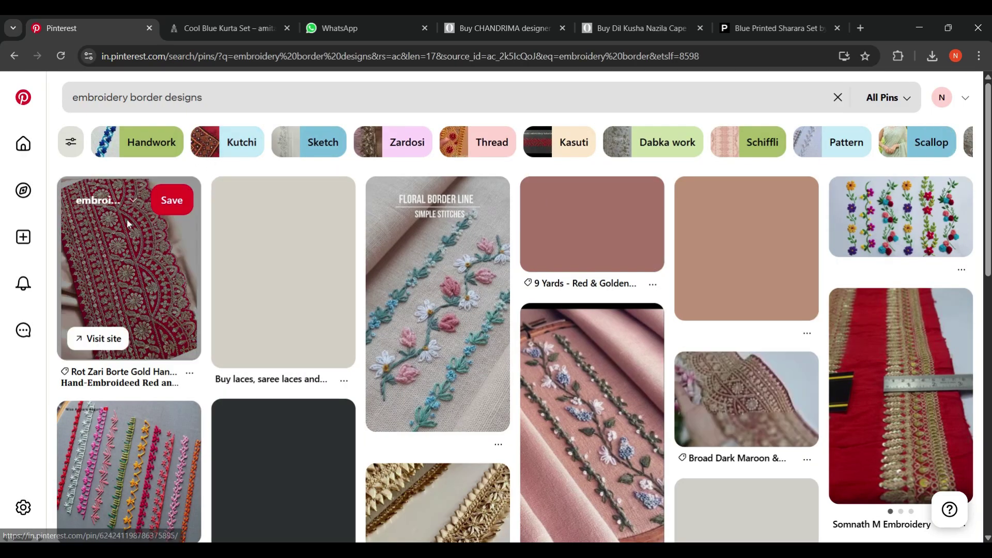
Step: Open the first red gold-embroidered trim pin and browse its related pins
{"action": "left_click", "coordinate": [140, 248]}
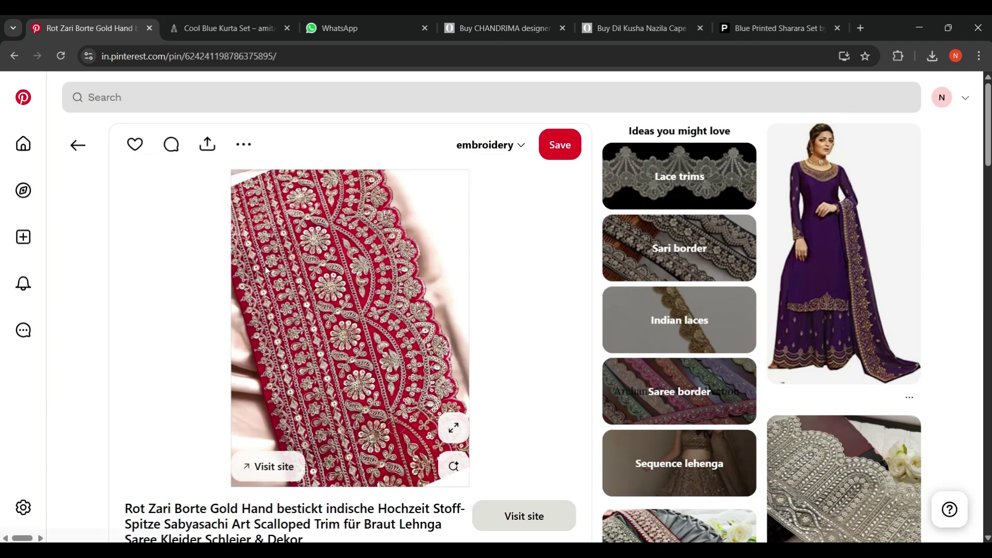
{"action": "scroll", "coordinate": [456, 344], "scroll_direction": "down", "scroll_amount": 7}
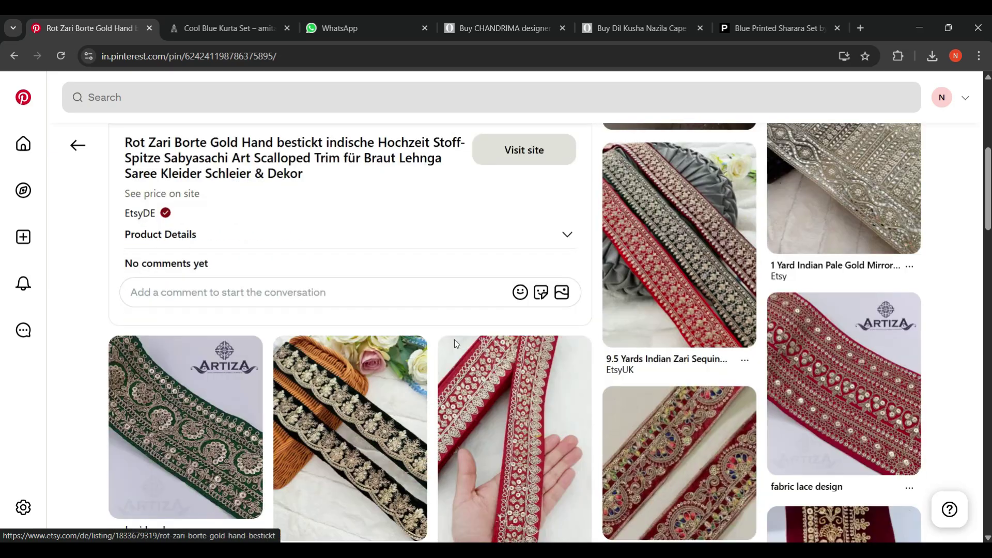
{"action": "scroll", "coordinate": [456, 344], "scroll_direction": "down", "scroll_amount": 4}
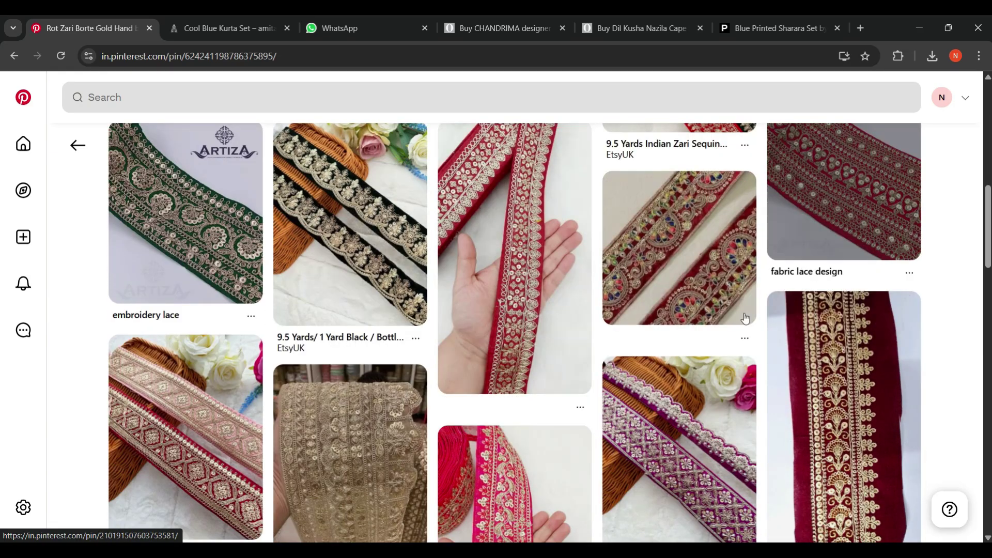
{"action": "scroll", "coordinate": [542, 336], "scroll_direction": "down", "scroll_amount": 7}
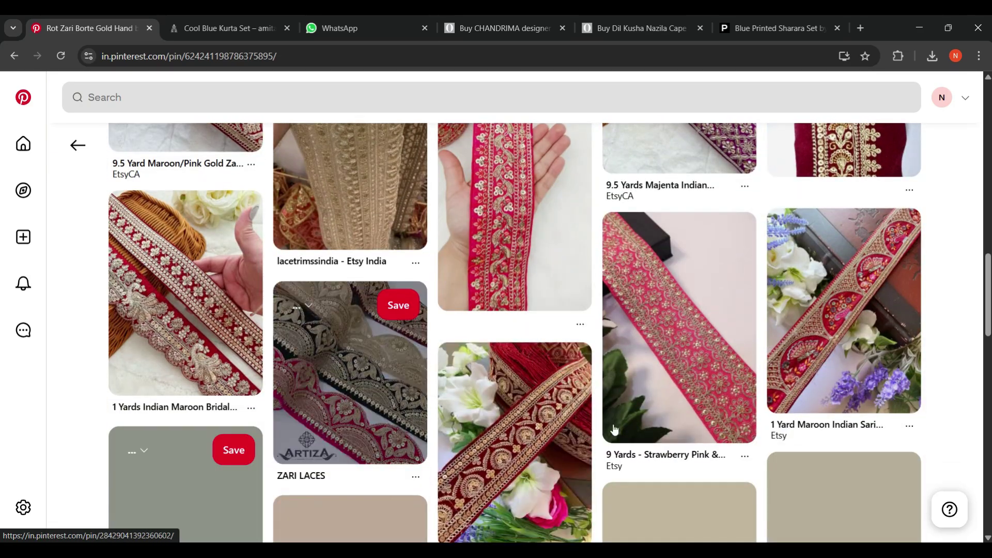
{"action": "scroll", "coordinate": [667, 430], "scroll_direction": "down", "scroll_amount": 8}
{"action": "scroll", "coordinate": [456, 478], "scroll_direction": "down", "scroll_amount": 5}
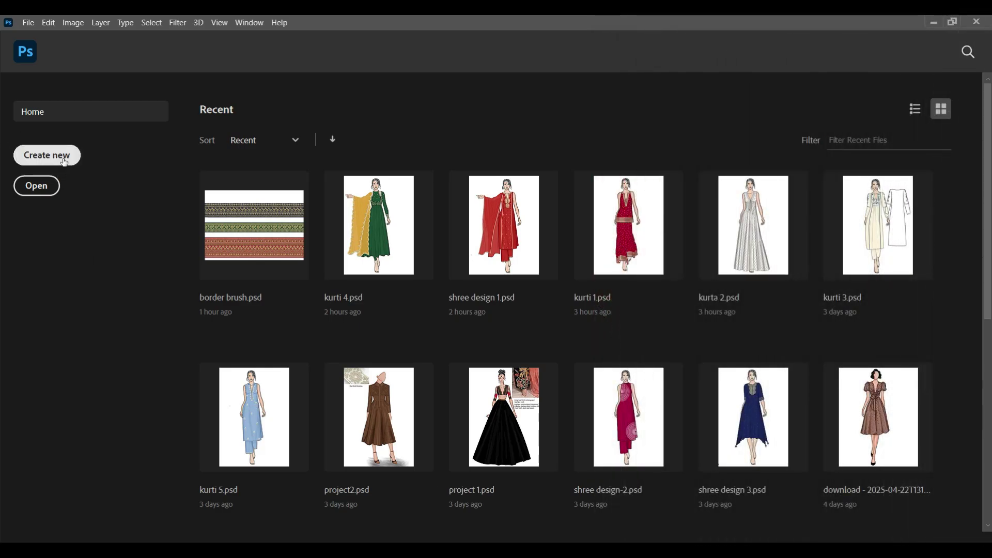
Step: Create a blank A4 300 ppi document and fit the page on screen
{"action": "left_click", "coordinate": [65, 161]}
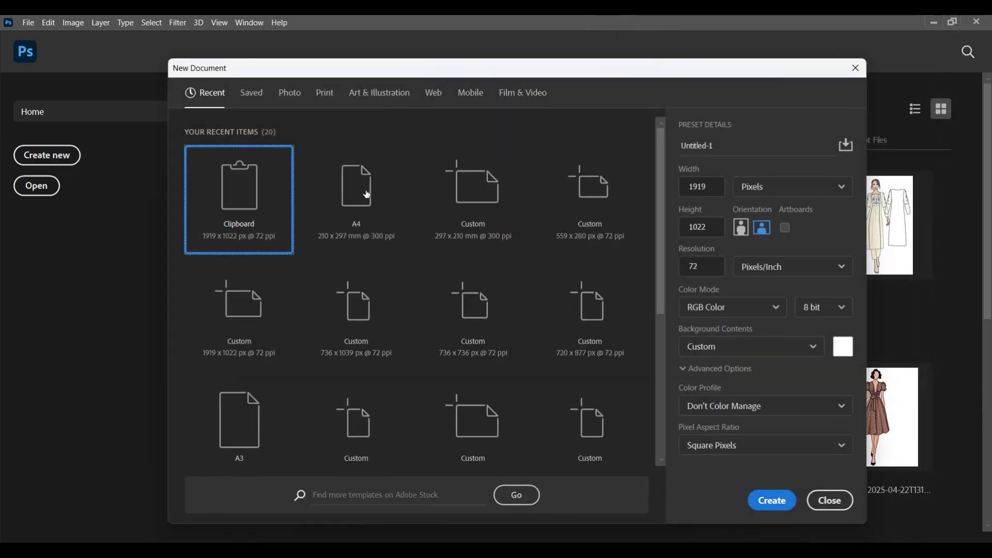
{"action": "left_click", "coordinate": [366, 221]}
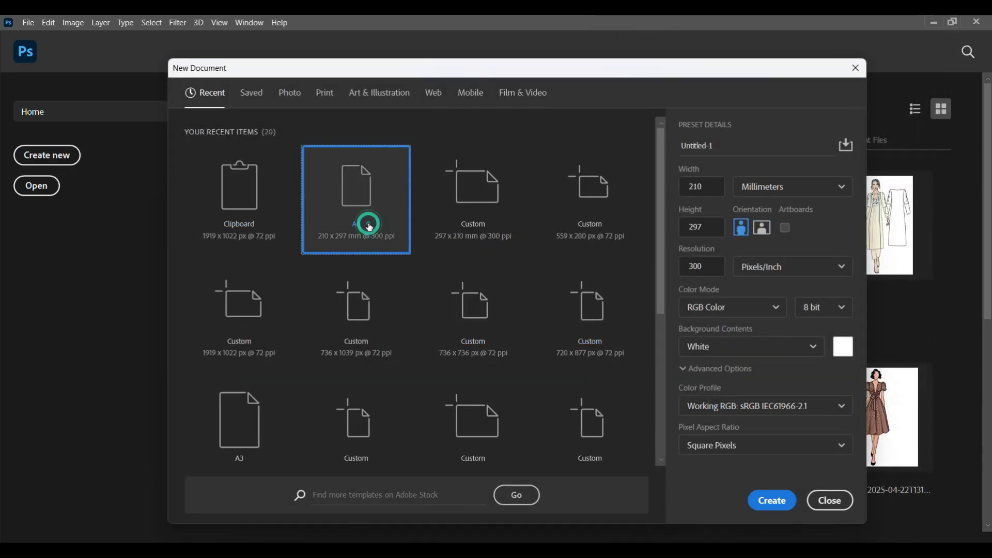
{"action": "left_click", "coordinate": [772, 500]}
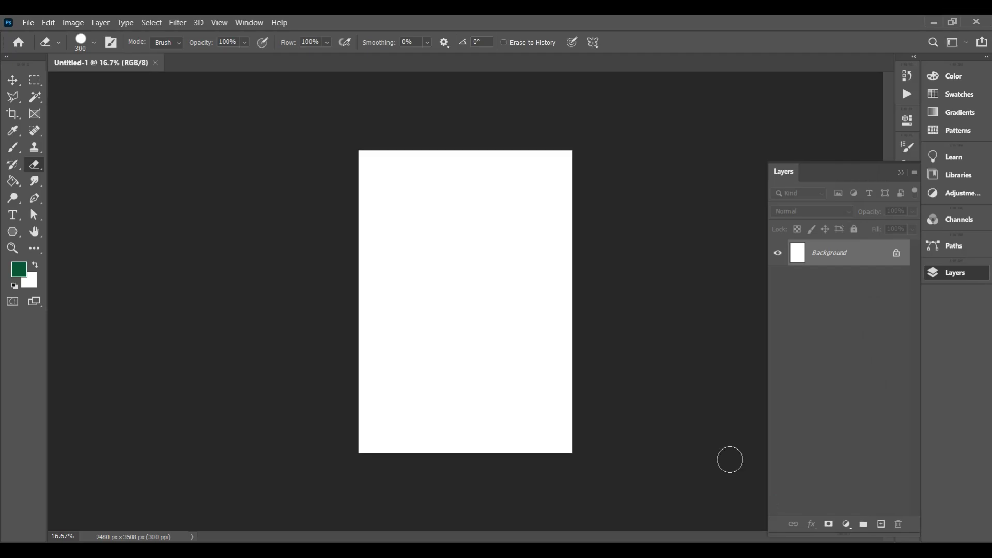
{"action": "key", "text": "ctrl+0"}
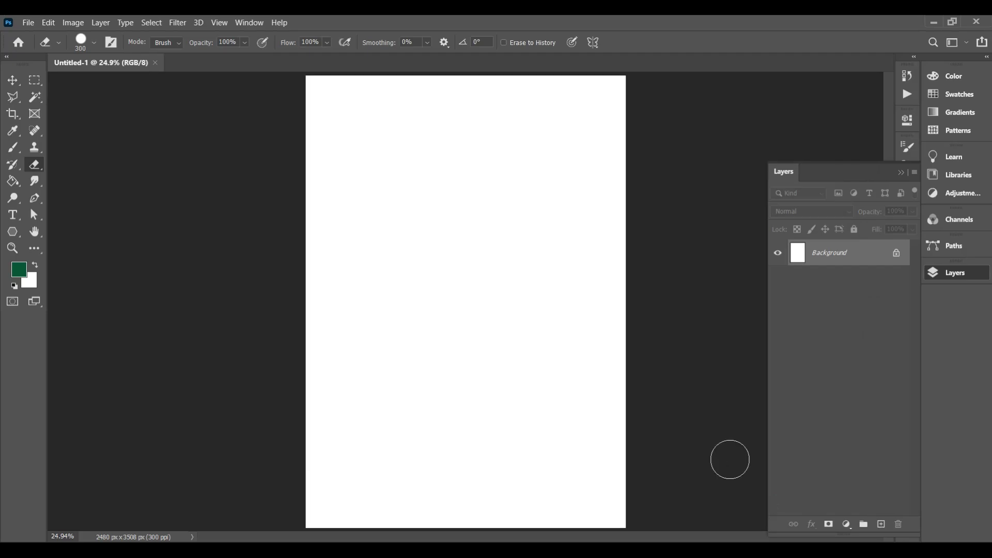
Step: Place the download (3) border photo from Downloads as an embedded image
{"action": "left_click", "coordinate": [26, 23]}
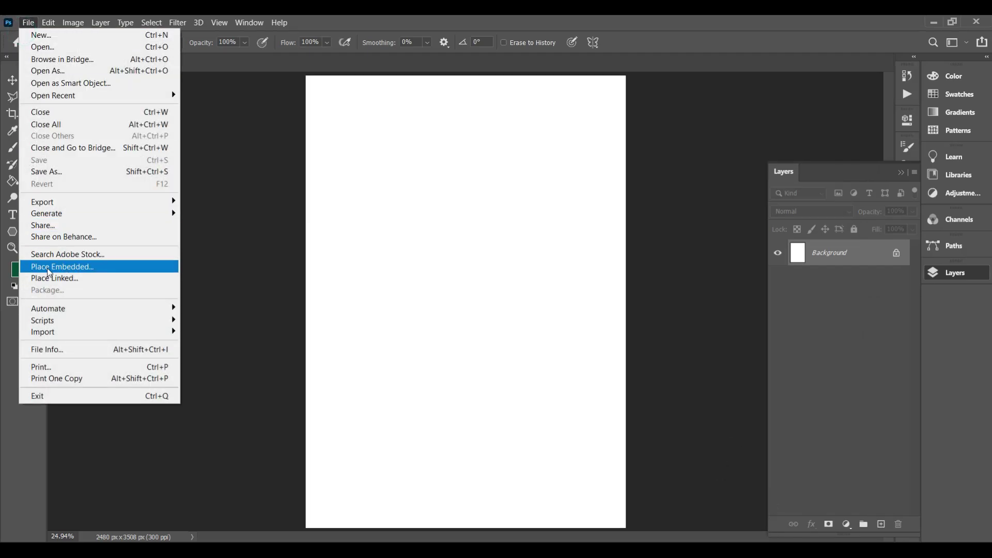
{"action": "left_click", "coordinate": [91, 270]}
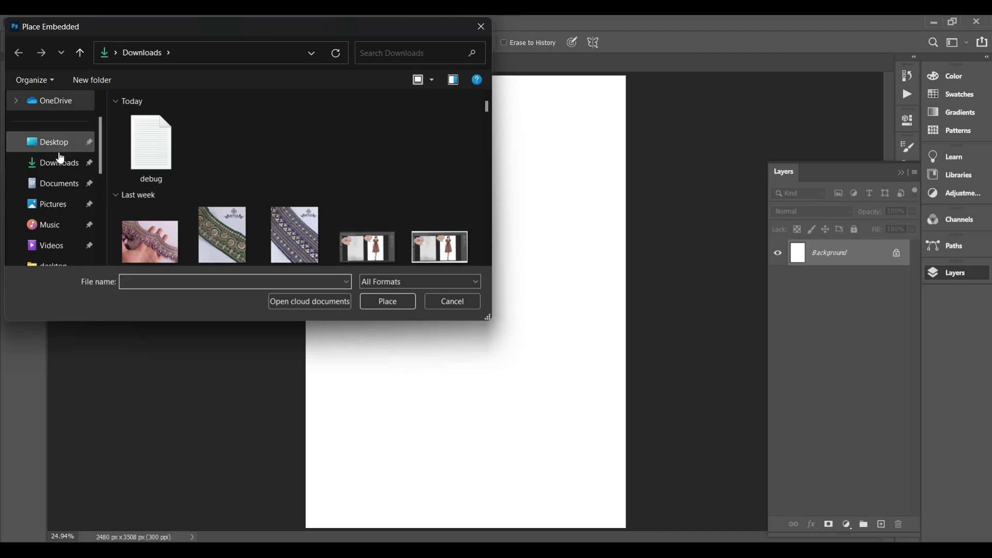
{"action": "left_click", "coordinate": [61, 161]}
{"action": "scroll", "coordinate": [311, 195], "scroll_direction": "down", "scroll_amount": 5}
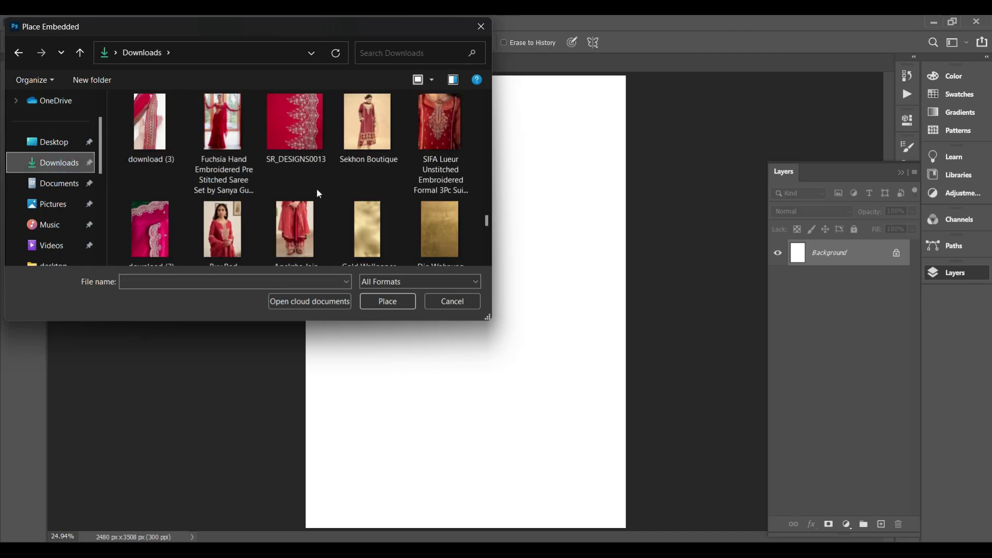
{"action": "left_click", "coordinate": [167, 136]}
Step: Rotate the placed download (3) photo about 88° to horizontal, commit it, and rasterize the layer
{"action": "left_click", "coordinate": [388, 301]}
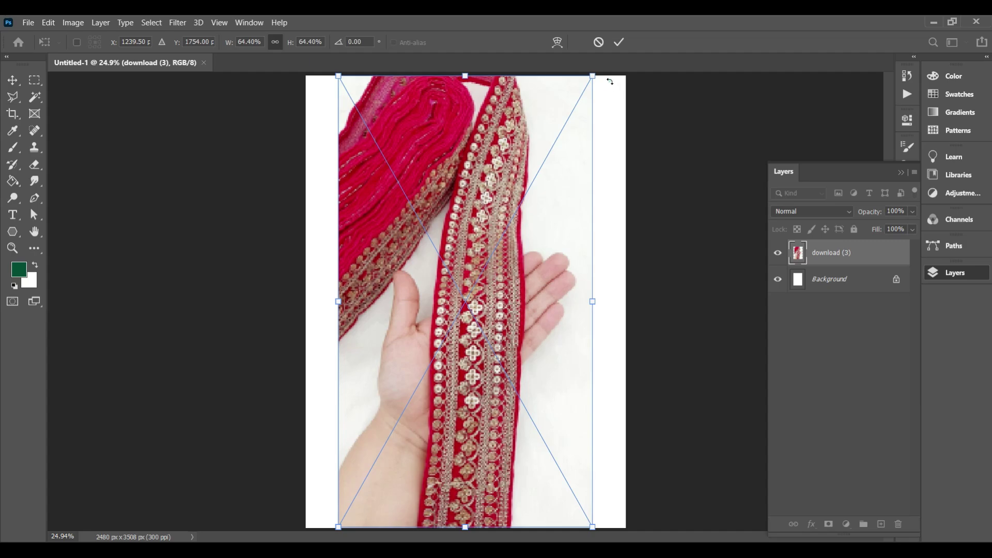
{"action": "left_click_drag", "start_coordinate": [610, 81], "coordinate": [637, 406]}
{"action": "key", "text": "Return"}
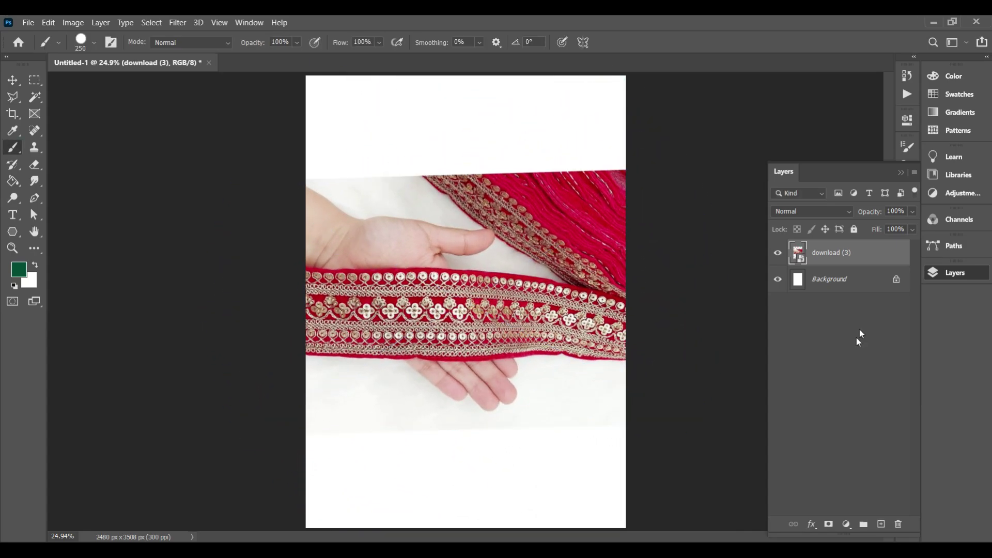
{"action": "right_click", "coordinate": [861, 251]}
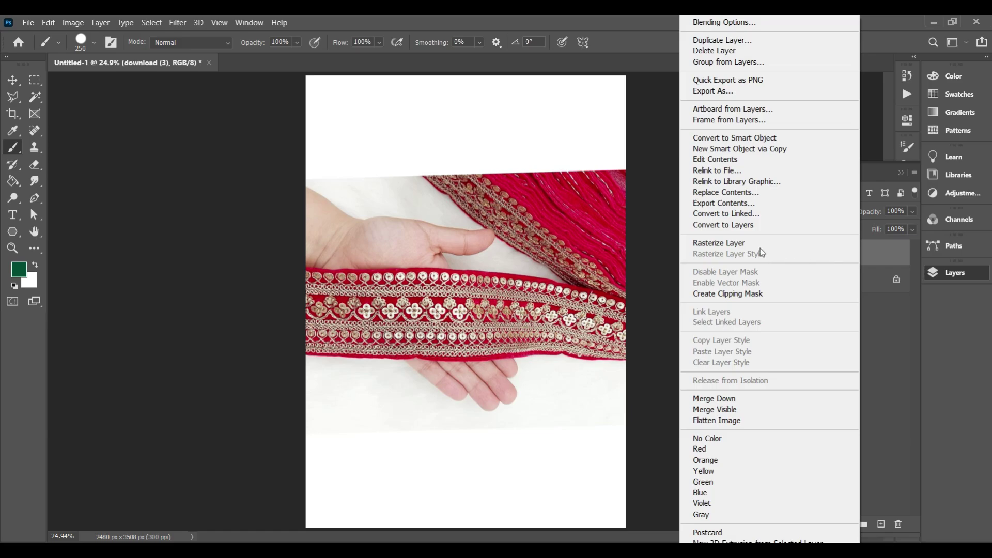
{"action": "left_click", "coordinate": [735, 244]}
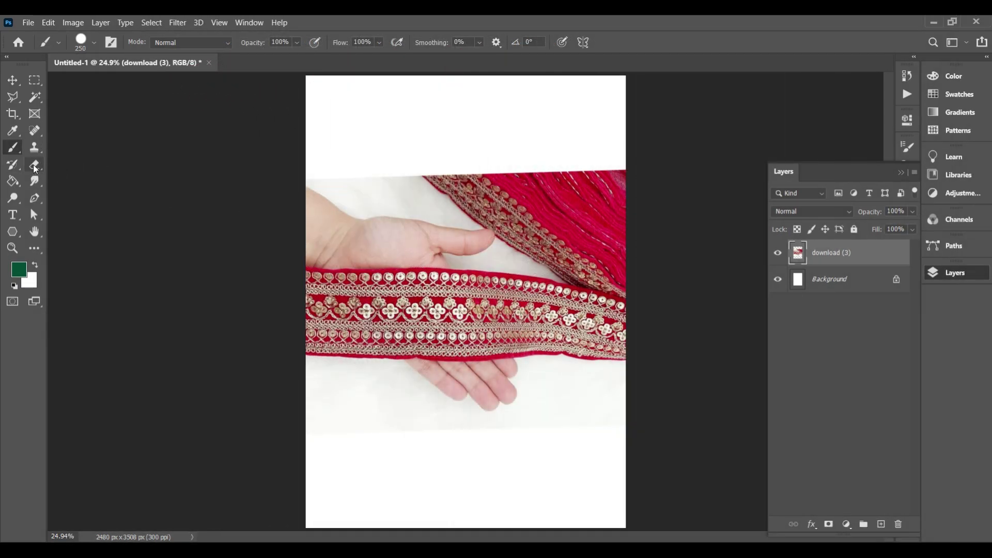
Step: Erase the photo with a size 90 eraser, leaving only a patch of the embroidery
{"action": "left_click", "coordinate": [35, 166]}
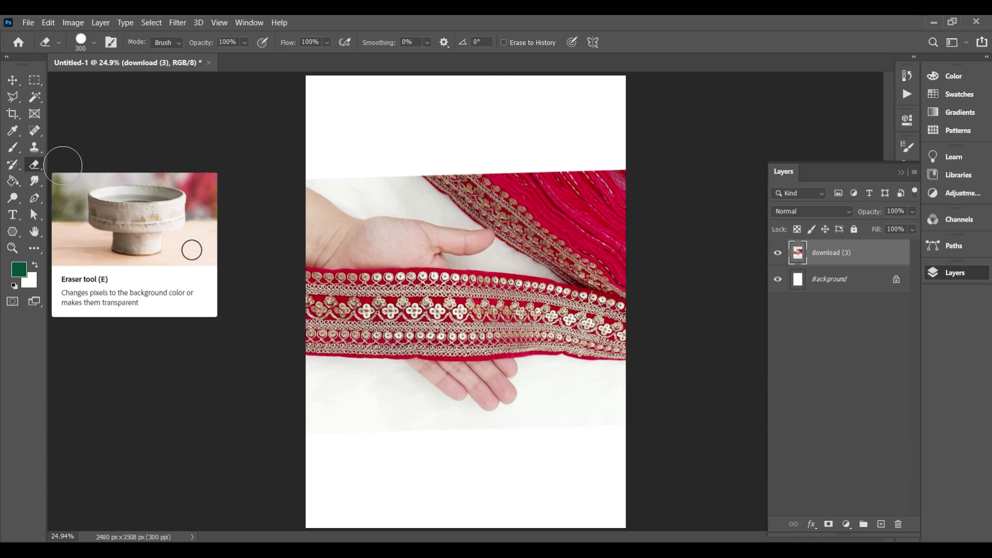
{"action": "scroll", "coordinate": [502, 346], "scroll_direction": "up", "scroll_amount": 3}
{"action": "mouse_move", "coordinate": [332, 126]}
{"action": "left_mouse_down"}
{"action": "mouse_move", "coordinate": [244, 145]}
{"action": "mouse_move", "coordinate": [395, 169]}
{"action": "mouse_move", "coordinate": [274, 212]}
{"action": "mouse_move", "coordinate": [271, 365]}
{"action": "mouse_move", "coordinate": [632, 428]}
{"action": "mouse_move", "coordinate": [443, 203]}
{"action": "mouse_move", "coordinate": [445, 372]}
{"action": "mouse_move", "coordinate": [476, 315]}
{"action": "mouse_move", "coordinate": [351, 198]}
{"action": "mouse_move", "coordinate": [382, 206]}
{"action": "left_mouse_up"}
{"action": "scroll", "coordinate": [330, 408], "scroll_direction": "up", "scroll_amount": 2}
{"action": "key", "text": "bracketleft"}
{"action": "key", "text": "bracketleft"}
{"action": "key", "text": "bracketleft"}
{"action": "key", "text": "bracketleft"}
{"action": "key", "text": "bracketleft"}
{"action": "key", "text": "bracketleft"}
{"action": "key", "text": "bracketleft"}
{"action": "left_click_drag", "start_coordinate": [310, 183], "coordinate": [476, 273]}
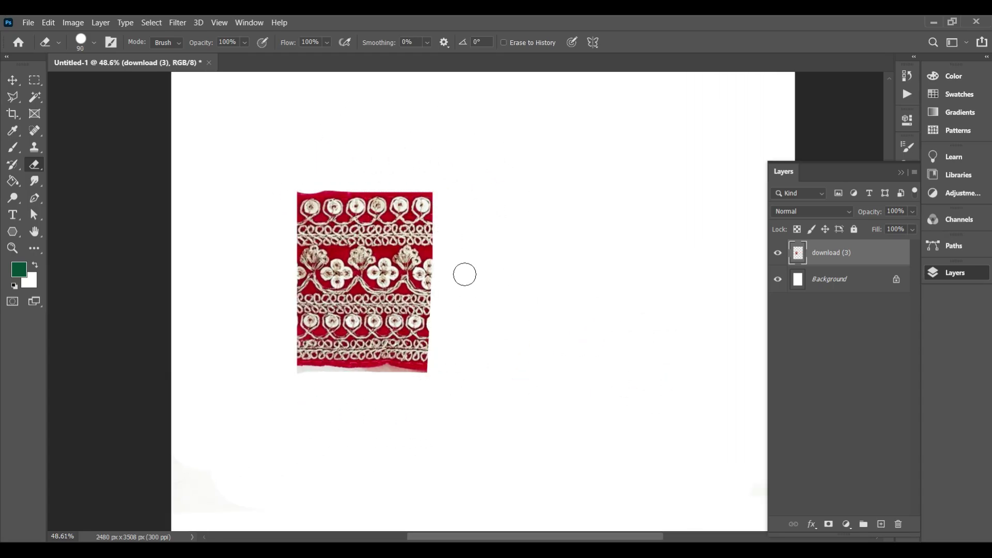
Step: Desaturate the embroidery patch to greyscale
{"action": "left_click", "coordinate": [80, 27]}
{"action": "mouse_move", "coordinate": [99, 52]}
{"action": "left_click", "coordinate": [250, 293]}
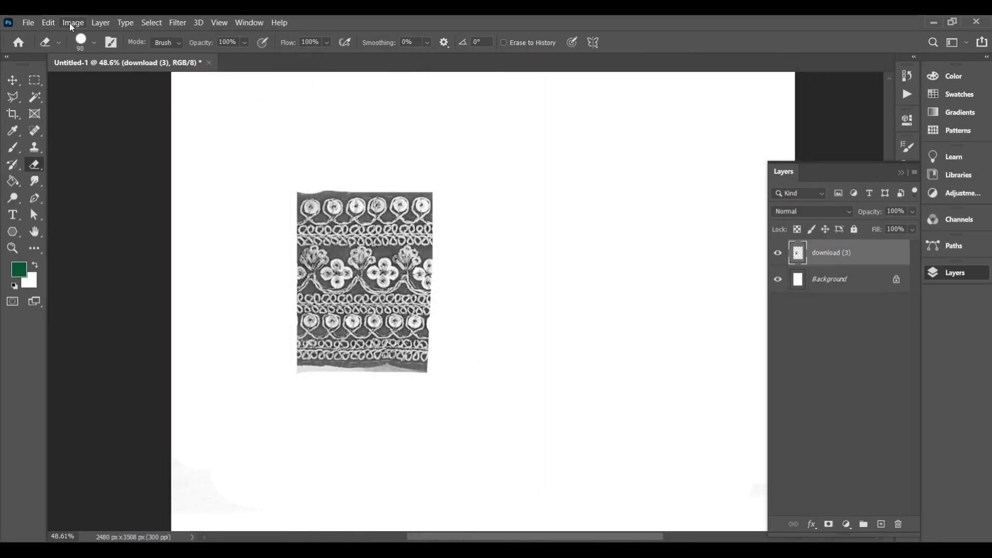
Step: Invert the colours of the greyscale border patch
{"action": "left_click", "coordinate": [73, 23]}
{"action": "mouse_move", "coordinate": [96, 53]}
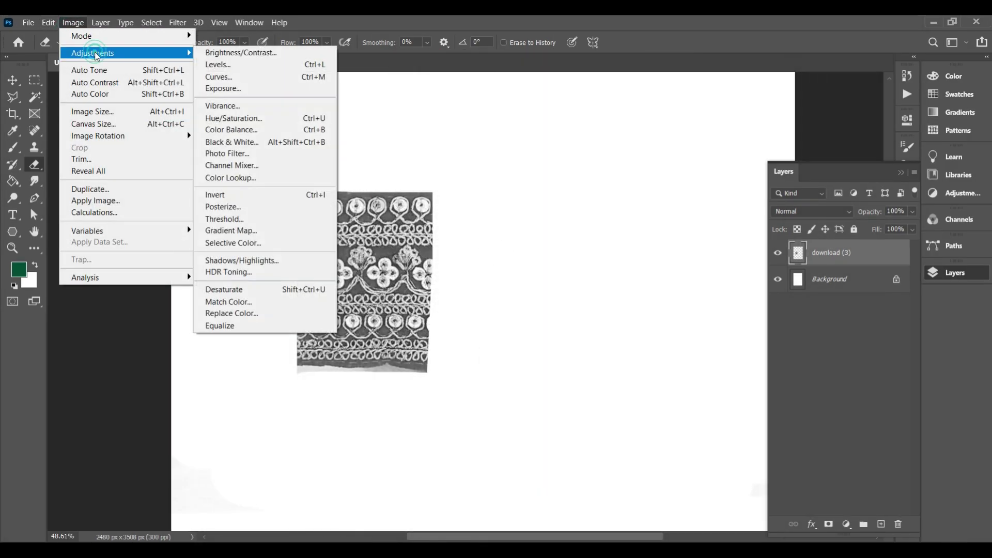
{"action": "left_click", "coordinate": [237, 195]}
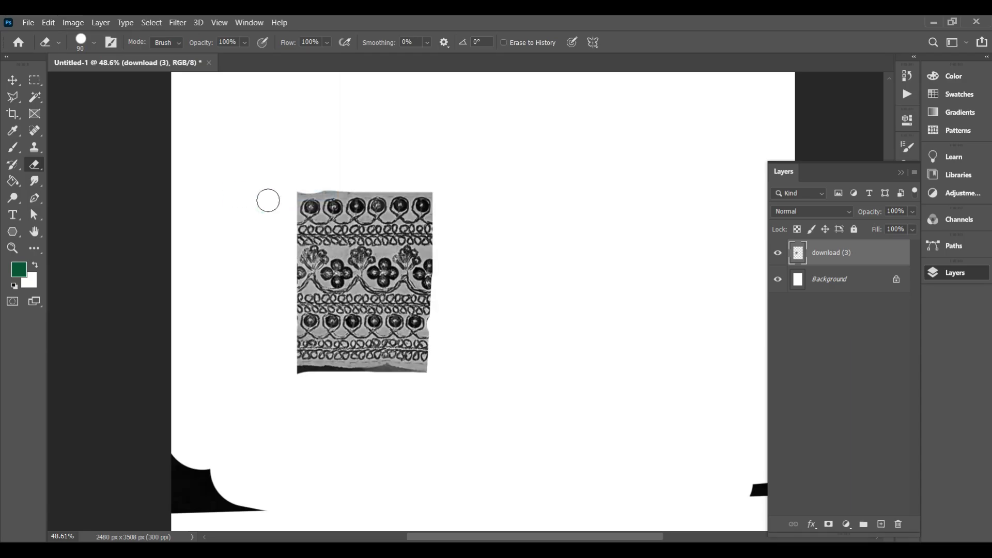
Step: Apply Levels with input values 123 / 1.00 / 151 for high-contrast line art
{"action": "left_click", "coordinate": [73, 23]}
{"action": "mouse_move", "coordinate": [98, 54]}
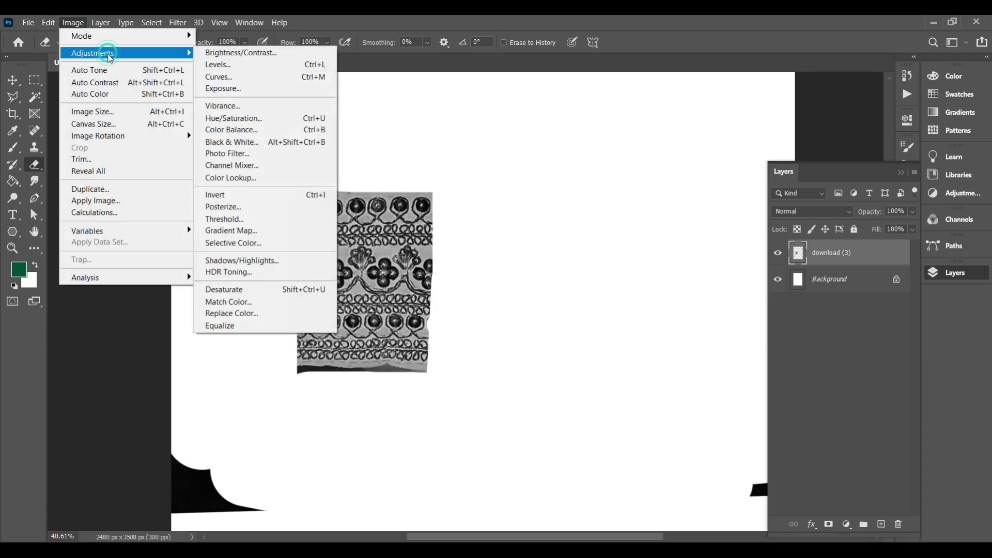
{"action": "left_click", "coordinate": [241, 66]}
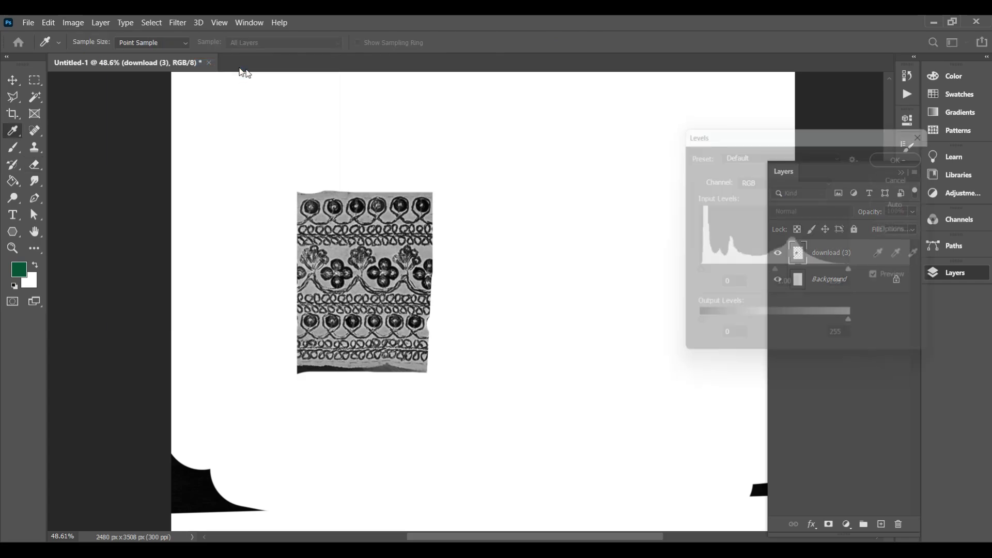
{"action": "left_click_drag", "start_coordinate": [693, 273], "coordinate": [750, 273]}
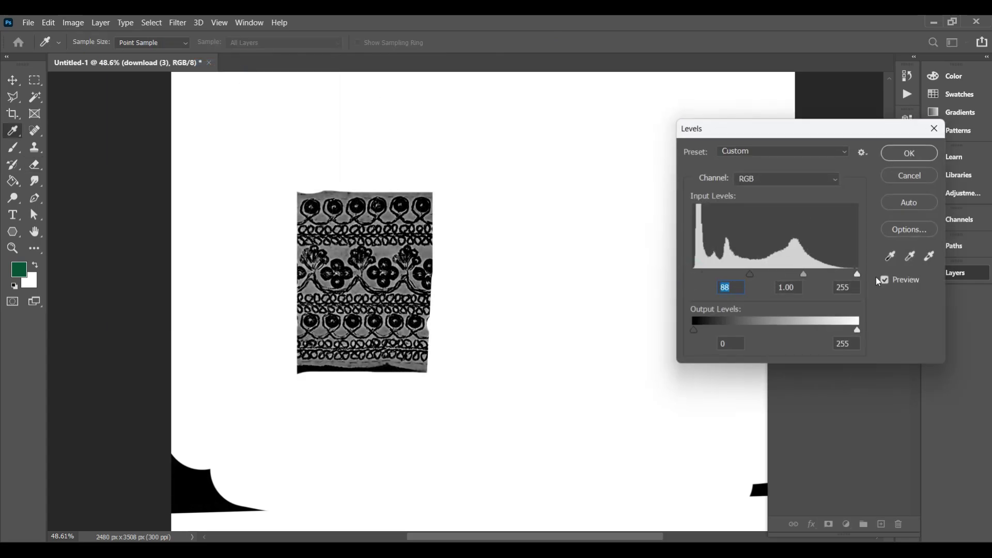
{"action": "left_click_drag", "start_coordinate": [857, 276], "coordinate": [794, 288]}
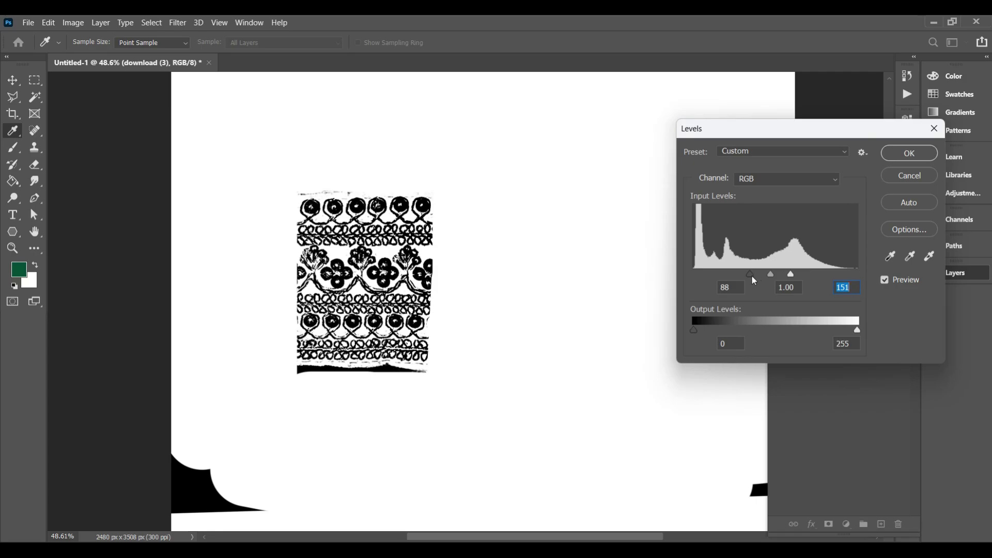
{"action": "left_click_drag", "start_coordinate": [769, 276], "coordinate": [772, 276]}
Step: Apply the Levels change and erase stray specks and the dark strip around the pattern
{"action": "left_click", "coordinate": [911, 154]}
{"action": "key", "text": "e"}
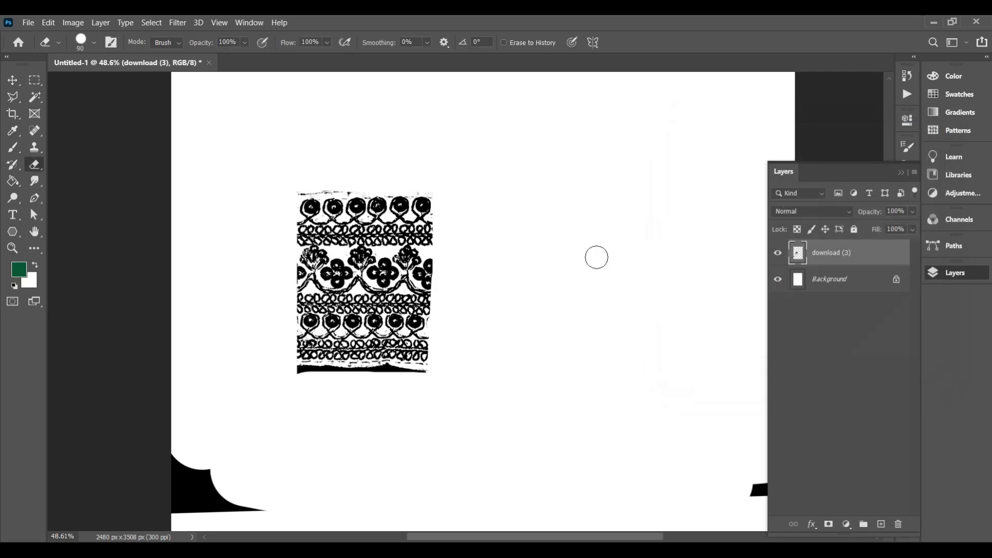
{"action": "key", "text": "b"}
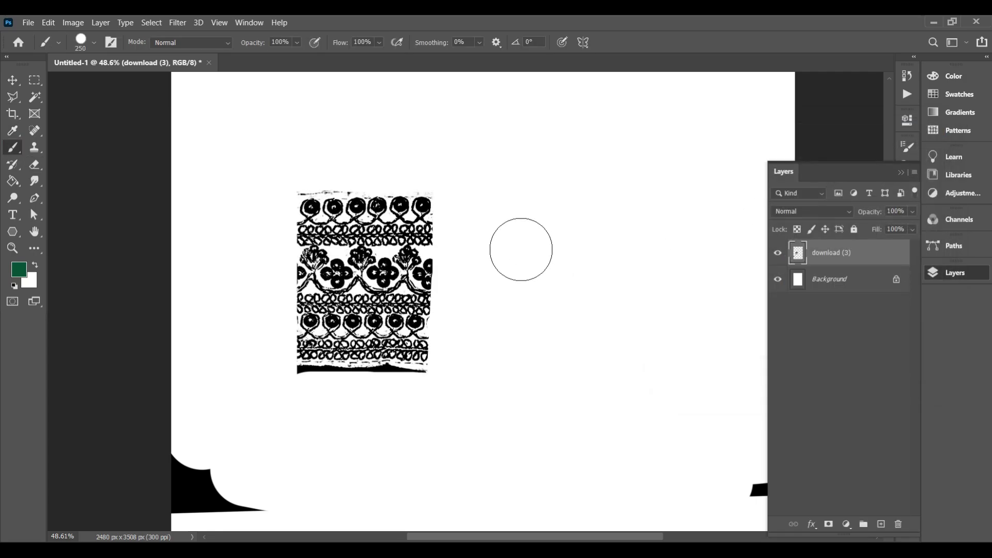
{"action": "left_click", "coordinate": [36, 165]}
{"action": "scroll", "coordinate": [346, 169], "scroll_direction": "up", "scroll_amount": 2}
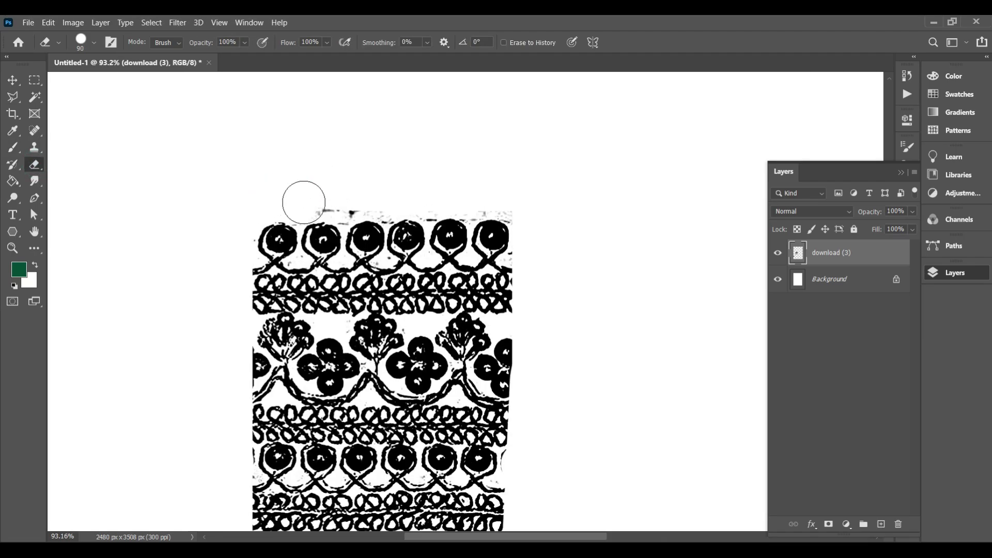
{"action": "scroll", "coordinate": [532, 214], "scroll_direction": "down", "scroll_amount": 3}
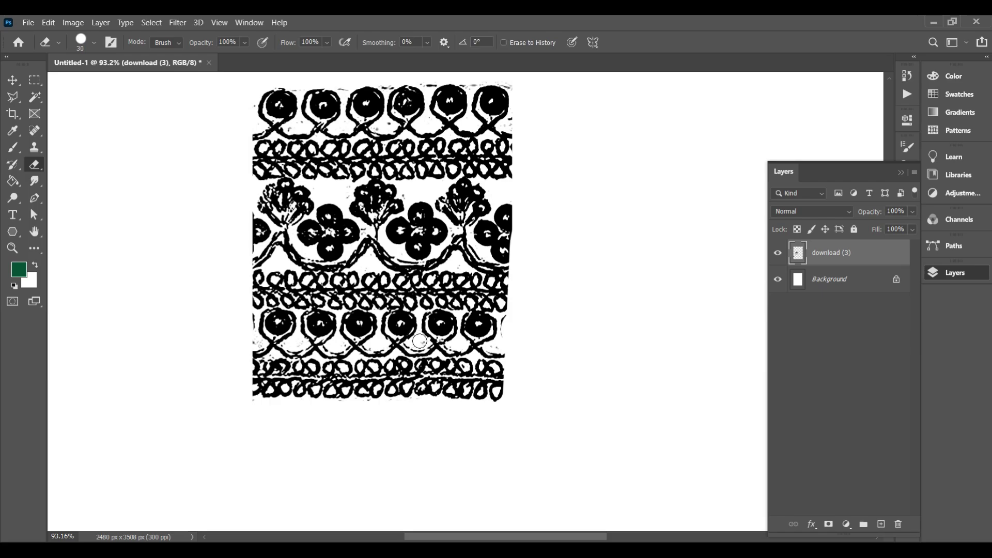
{"action": "scroll", "coordinate": [493, 346], "scroll_direction": "up", "scroll_amount": 3}
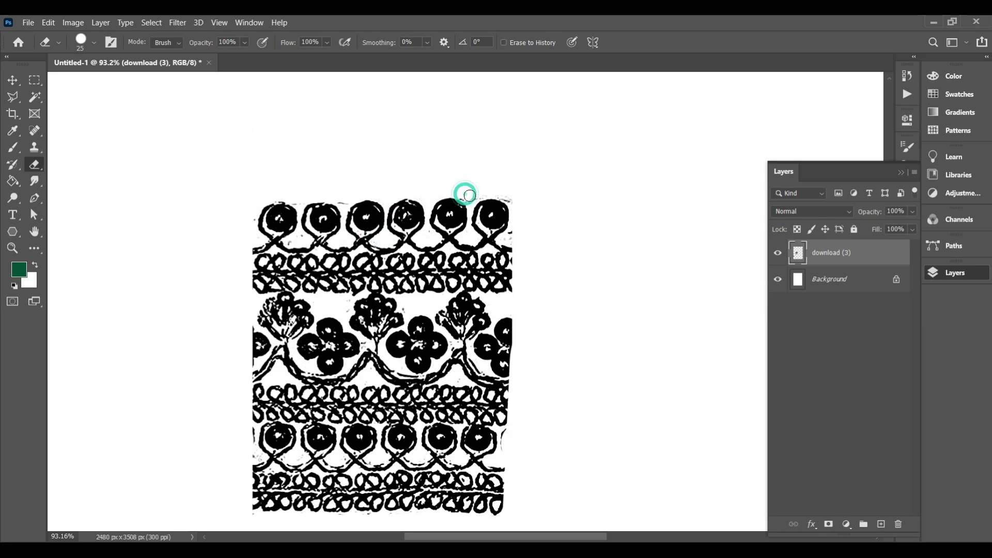
{"action": "scroll", "coordinate": [513, 233], "scroll_direction": "up", "scroll_amount": 5, "text": "alt"}
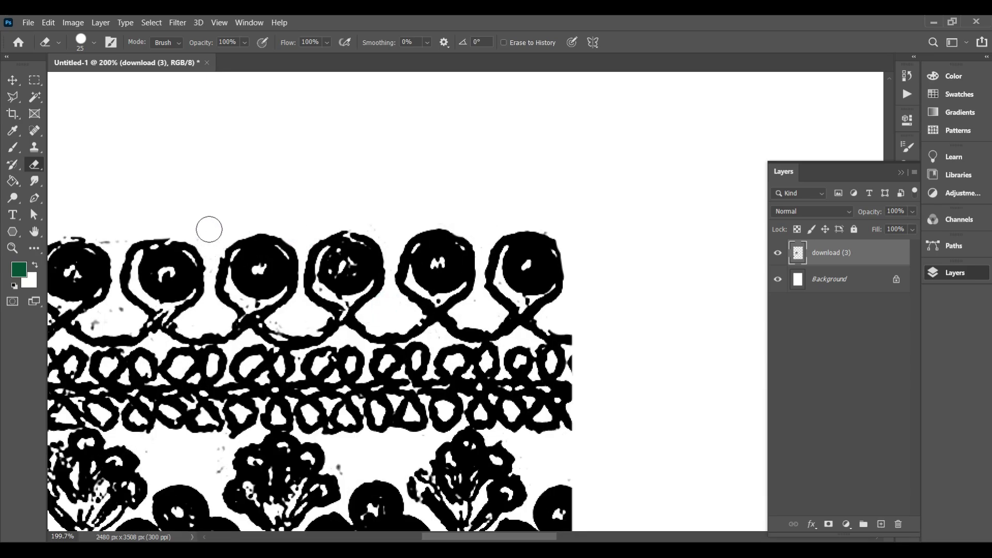
Step: Draw a rectangular marquee selection around the embroidery pattern
{"action": "scroll", "coordinate": [208, 229], "scroll_direction": "left", "scroll_amount": 5}
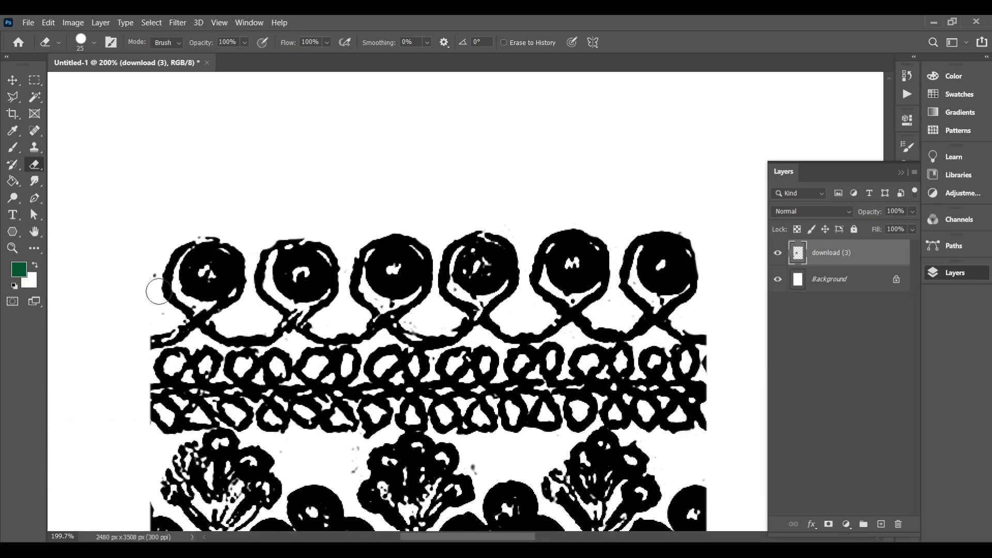
{"action": "scroll", "coordinate": [614, 302], "scroll_direction": "down", "scroll_amount": 8}
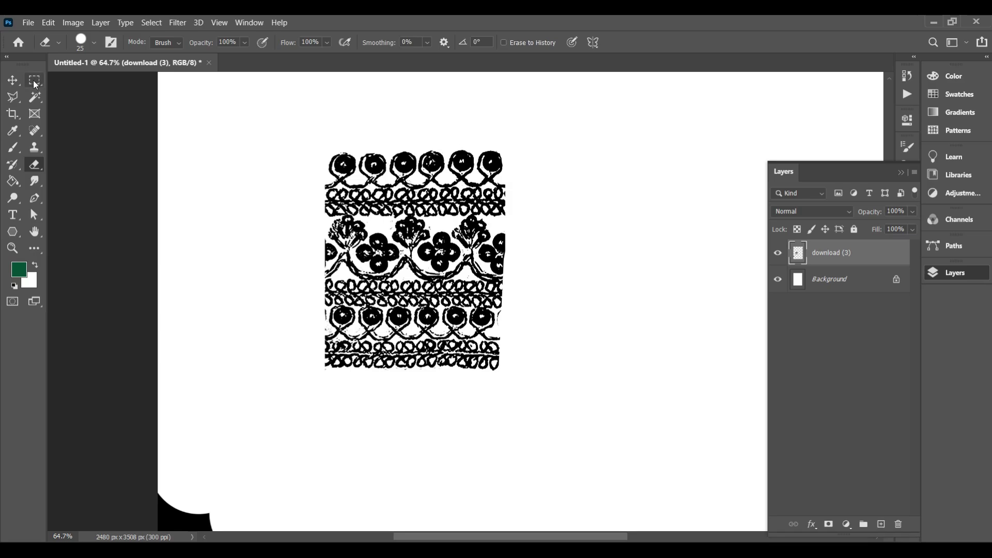
{"action": "left_click", "coordinate": [35, 80]}
{"action": "left_click_drag", "start_coordinate": [317, 144], "coordinate": [514, 391]}
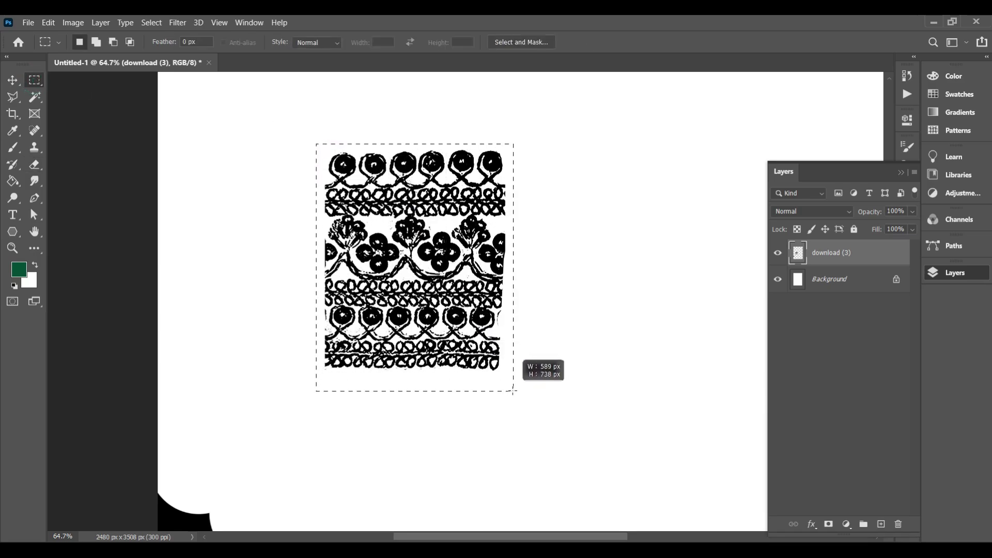
Step: Define the selected pattern as the brush preset 'brush 101', then deselect
{"action": "left_click", "coordinate": [48, 23]}
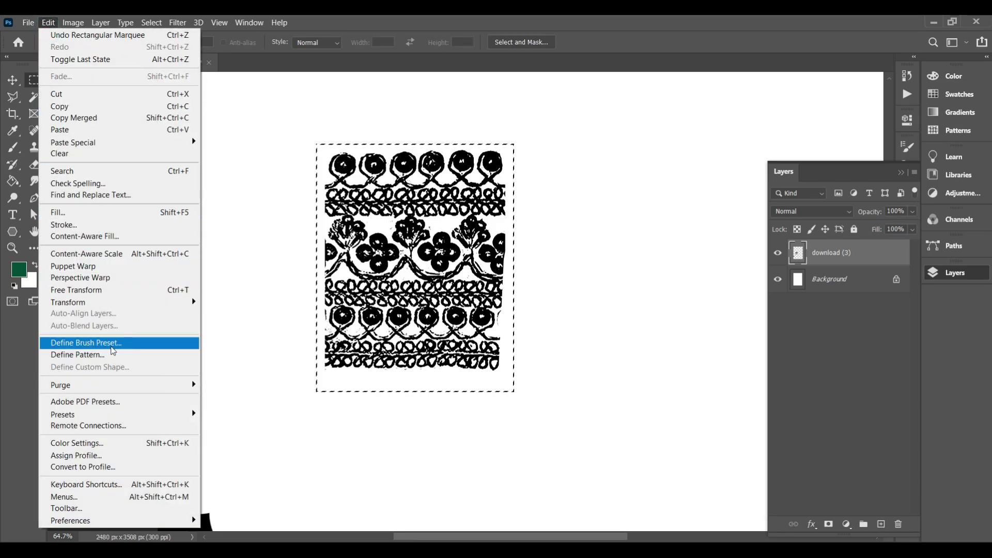
{"action": "left_click", "coordinate": [98, 343]}
{"action": "key", "text": "BackSpace"}
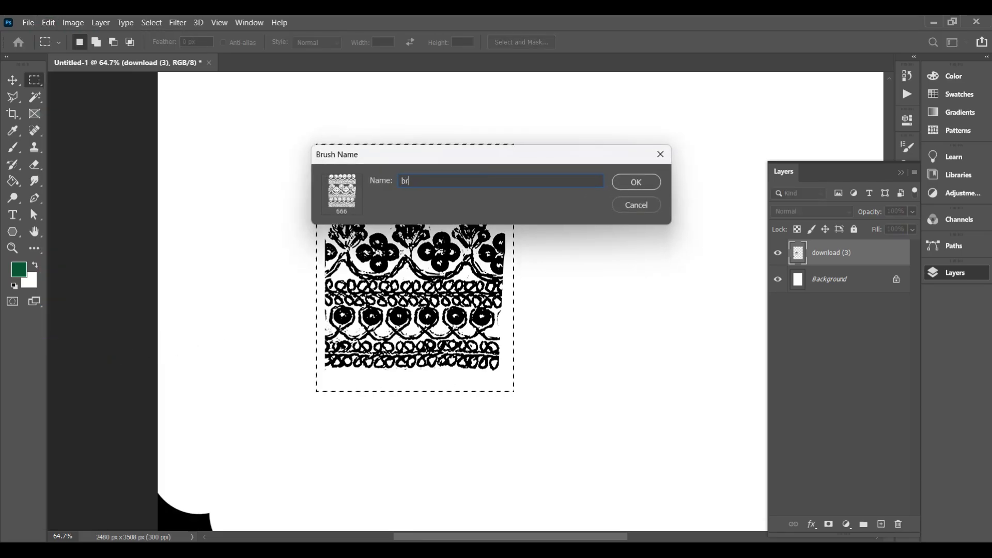
{"action": "left_click", "coordinate": [656, 184]}
{"action": "key", "text": "b"}
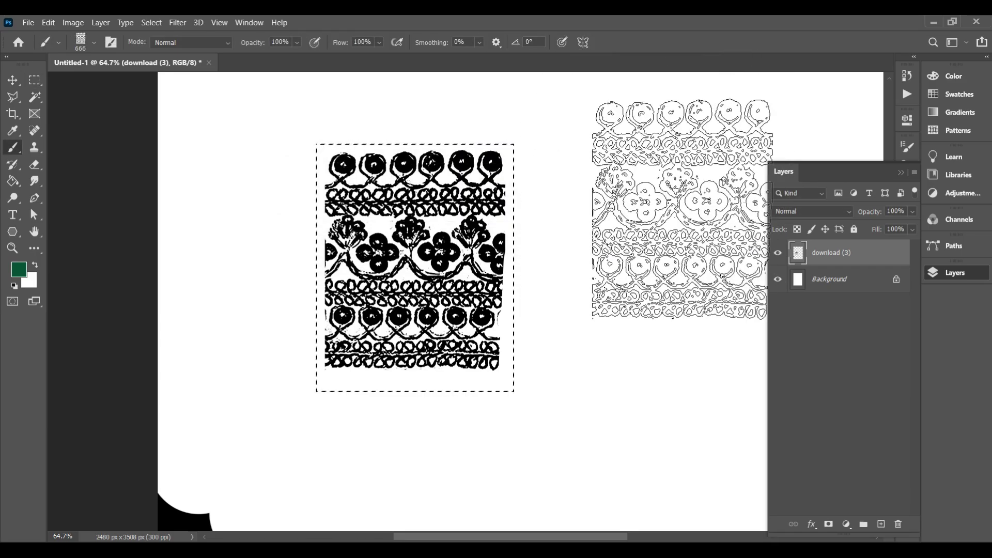
{"action": "key", "text": "ctrl+d"}
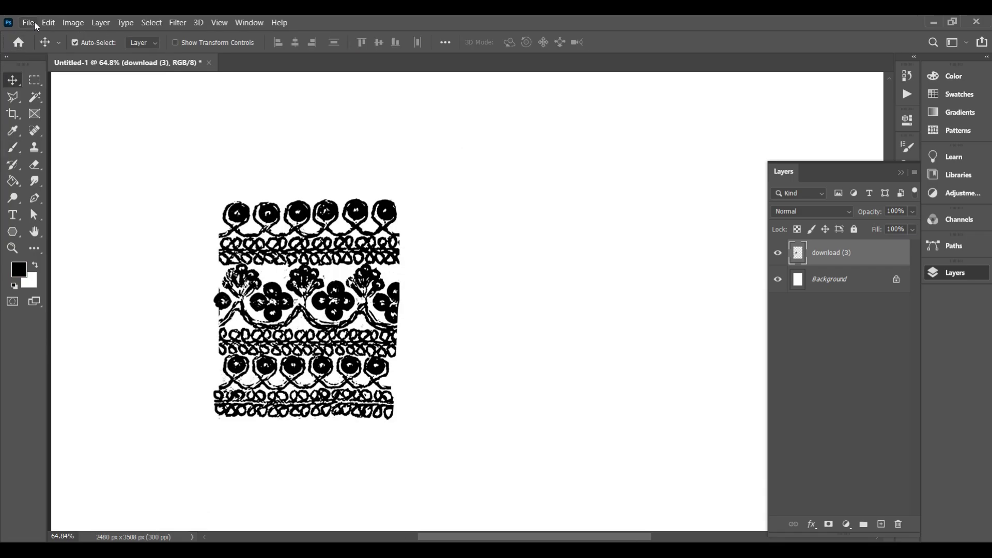
Step: Create a new 1919×1022 px document and select the brush 101 preset
{"action": "left_click", "coordinate": [34, 22]}
{"action": "left_click", "coordinate": [40, 35]}
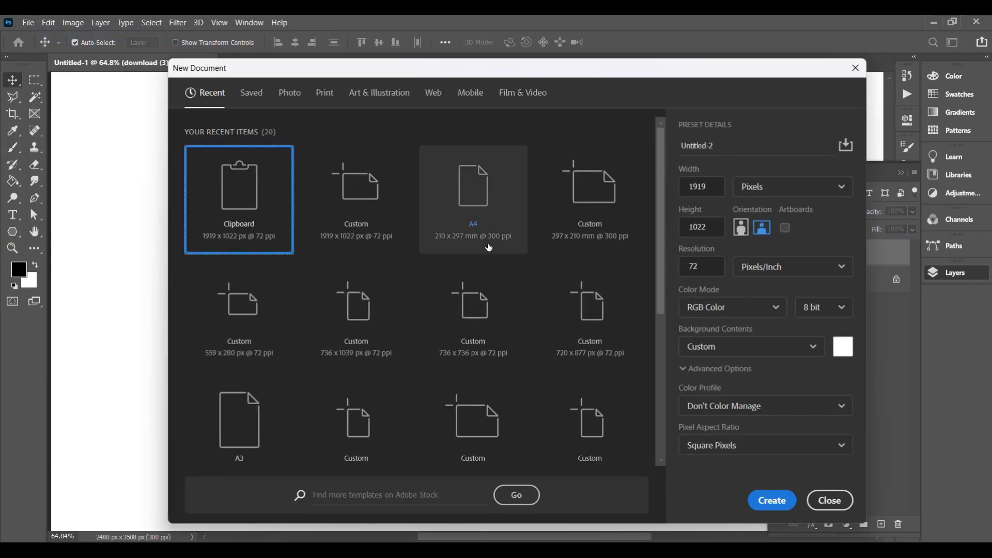
{"action": "left_click", "coordinate": [779, 490]}
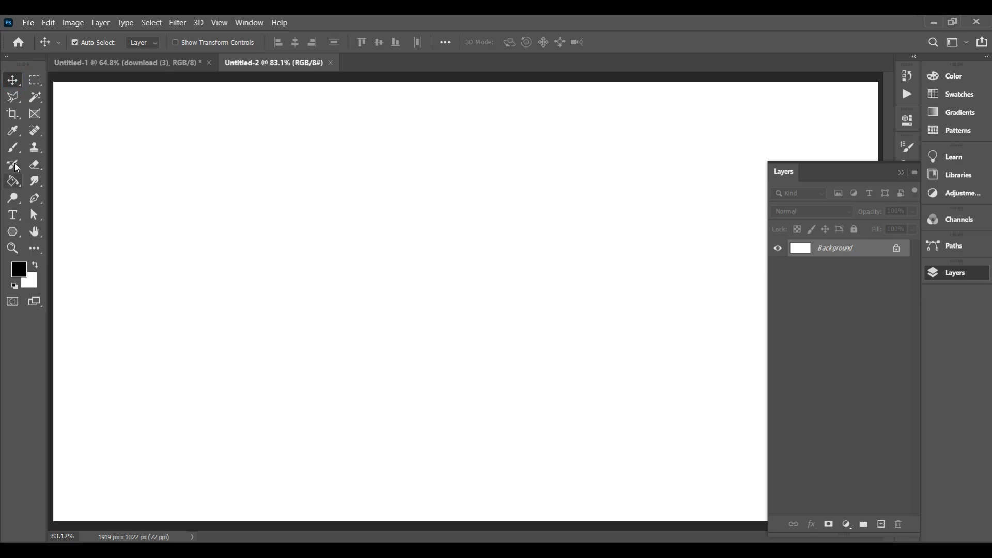
{"action": "left_click", "coordinate": [13, 147]}
{"action": "right_click", "coordinate": [414, 237]}
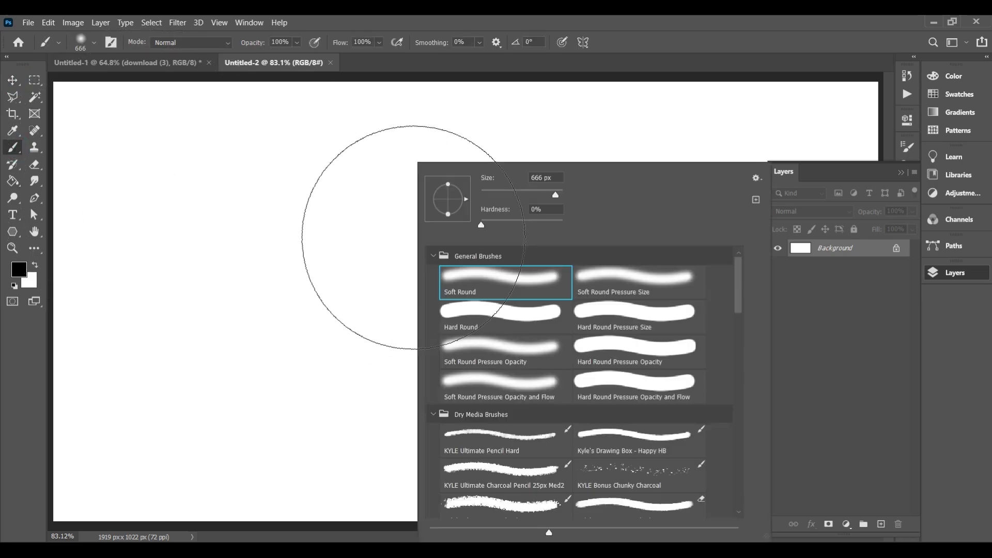
{"action": "left_click_drag", "start_coordinate": [737, 303], "coordinate": [744, 518]}
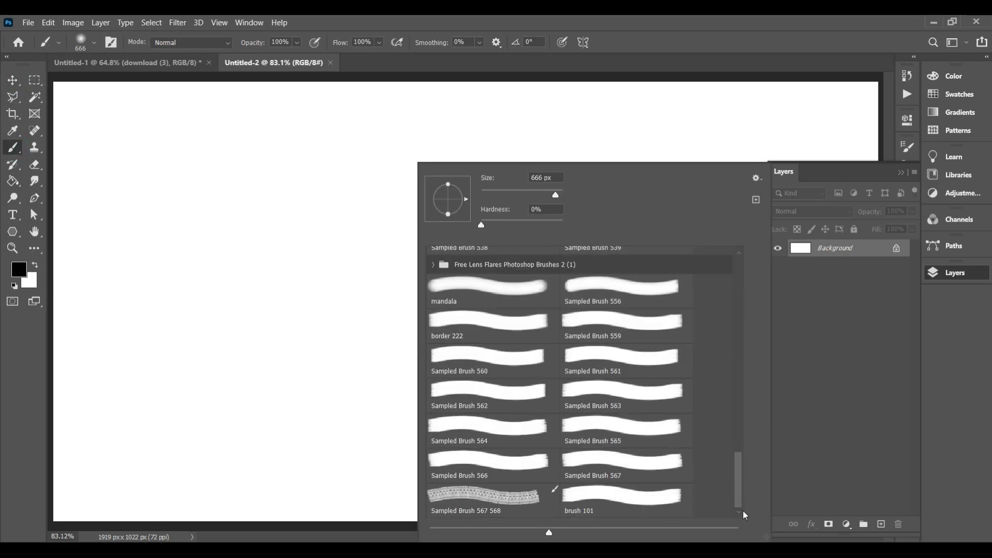
{"action": "left_click", "coordinate": [607, 498]}
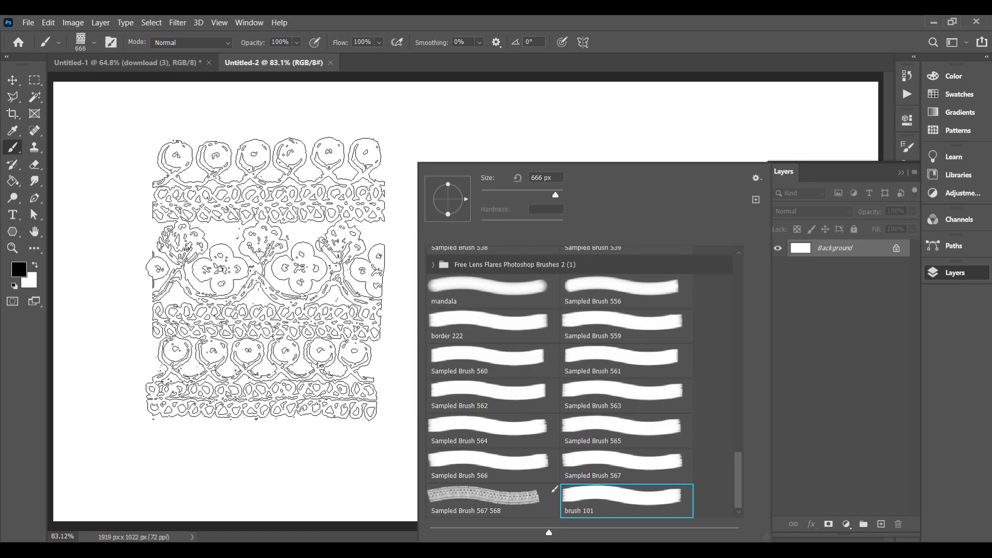
Step: Stamp test lace patterns, including some at 300 px, then undo them
{"action": "left_click", "coordinate": [266, 279]}
{"action": "left_click", "coordinate": [535, 277]}
{"action": "key", "text": "bracketleft"}
{"action": "key", "text": "bracketleft"}
{"action": "key", "text": "bracketleft"}
{"action": "key", "text": "bracketleft"}
{"action": "left_click", "coordinate": [688, 184]}
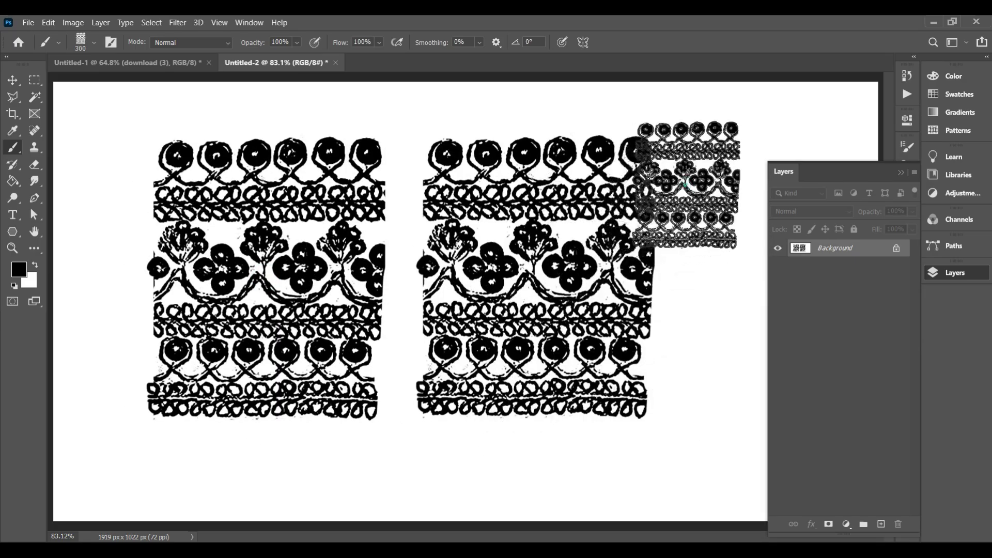
{"action": "left_click", "coordinate": [703, 403]}
{"action": "key", "text": "ctrl+z"}
{"action": "key", "text": "ctrl+z"}
{"action": "key", "text": "ctrl+z"}
{"action": "key", "text": "ctrl+z"}
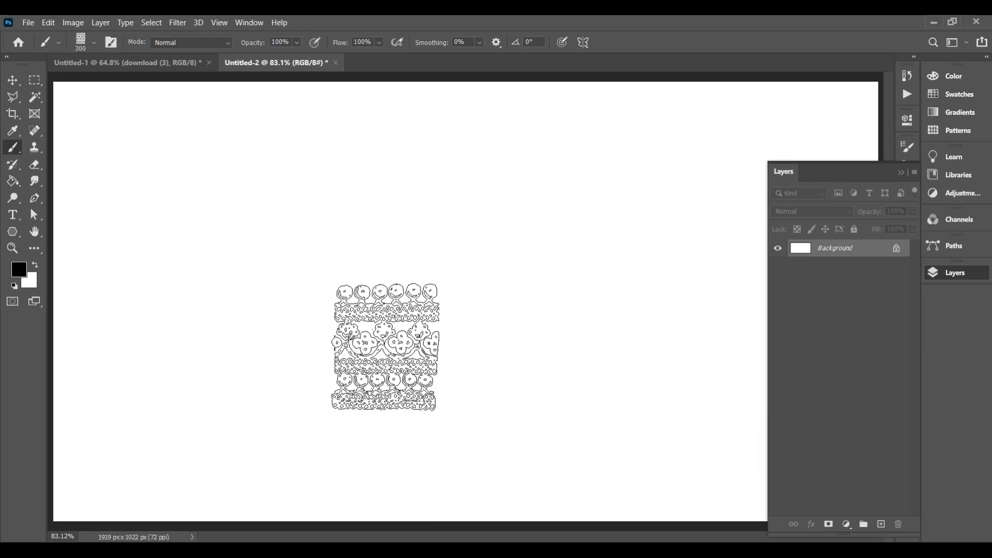
Step: Set the foreground colour to an olive yellow
{"action": "left_click", "coordinate": [19, 272]}
{"action": "left_click", "coordinate": [704, 234]}
{"action": "left_click", "coordinate": [759, 310]}
{"action": "left_click", "coordinate": [874, 166]}
Step: Stamp five olive lace patterns and paint a wide olive band across the top
{"action": "left_click", "coordinate": [262, 236]}
{"action": "left_click", "coordinate": [404, 234]}
{"action": "left_click", "coordinate": [573, 235]}
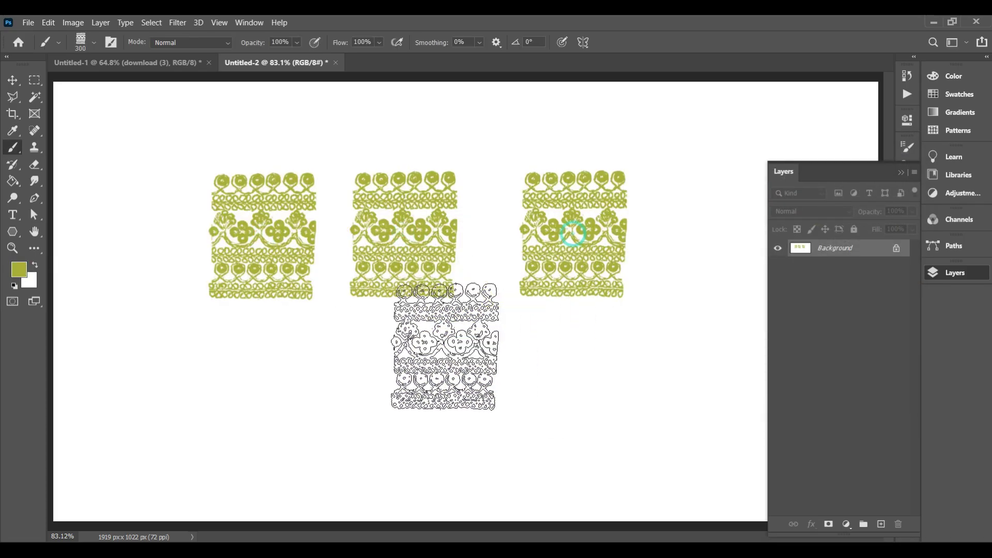
{"action": "left_click", "coordinate": [433, 349]}
{"action": "left_click", "coordinate": [568, 362]}
{"action": "left_click_drag", "start_coordinate": [215, 155], "coordinate": [652, 152]}
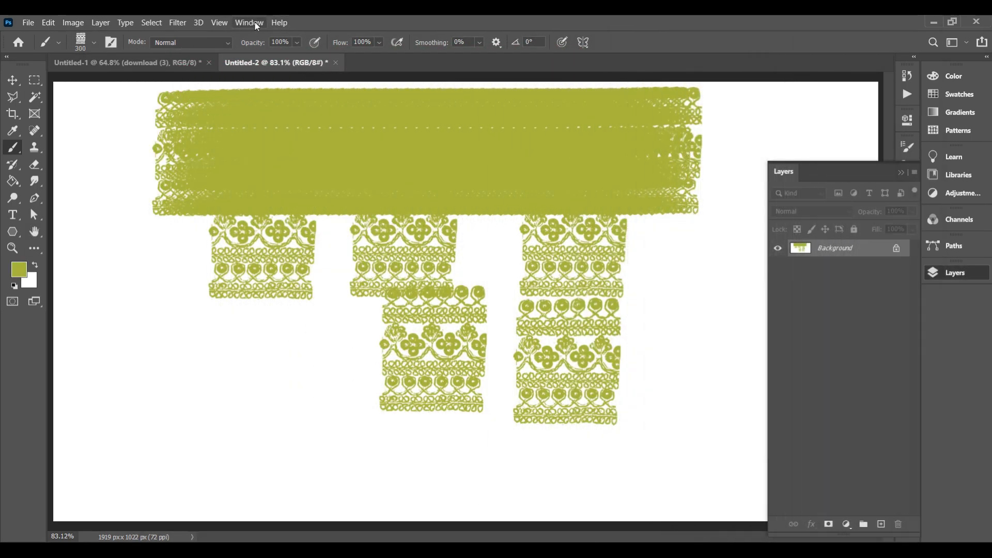
Step: Set the lace brush spacing to about 95% and its Shape Dynamics angle control to Direction
{"action": "left_click", "coordinate": [252, 23]}
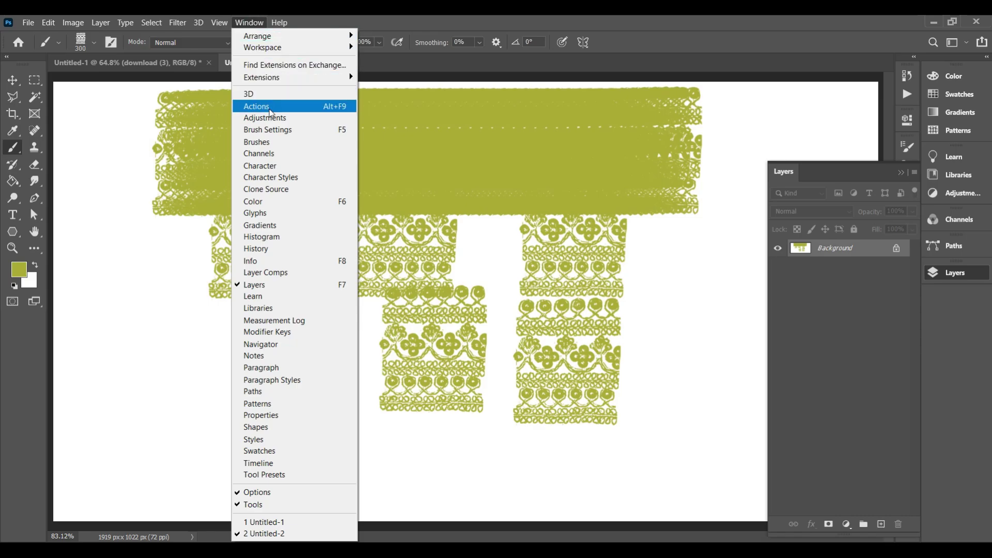
{"action": "left_click", "coordinate": [323, 133]}
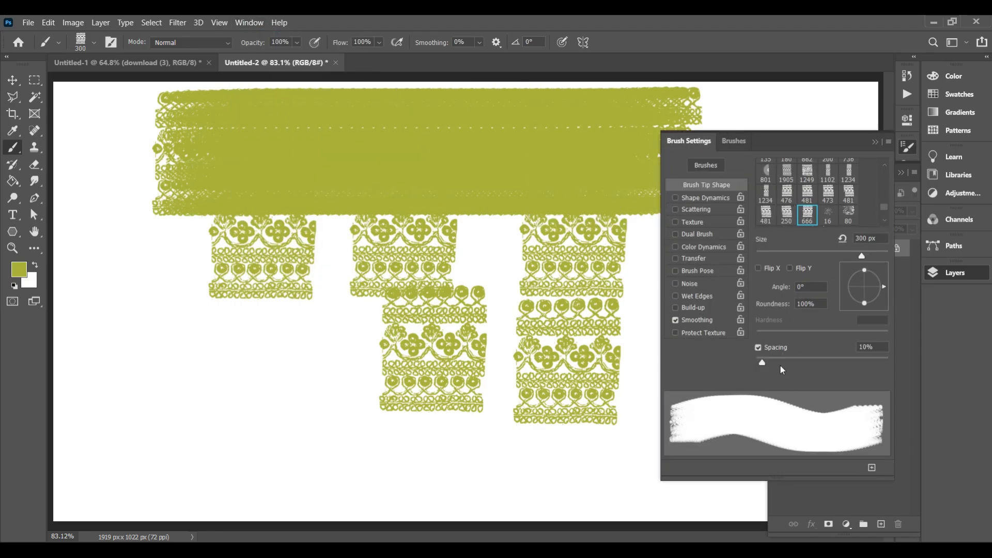
{"action": "left_click_drag", "start_coordinate": [762, 363], "coordinate": [817, 360]}
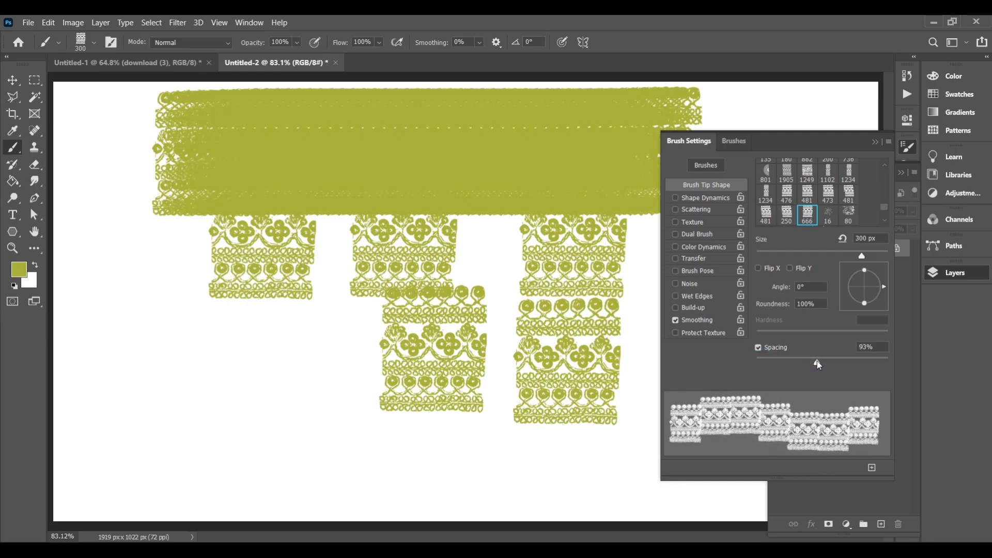
{"action": "left_click", "coordinate": [685, 198]}
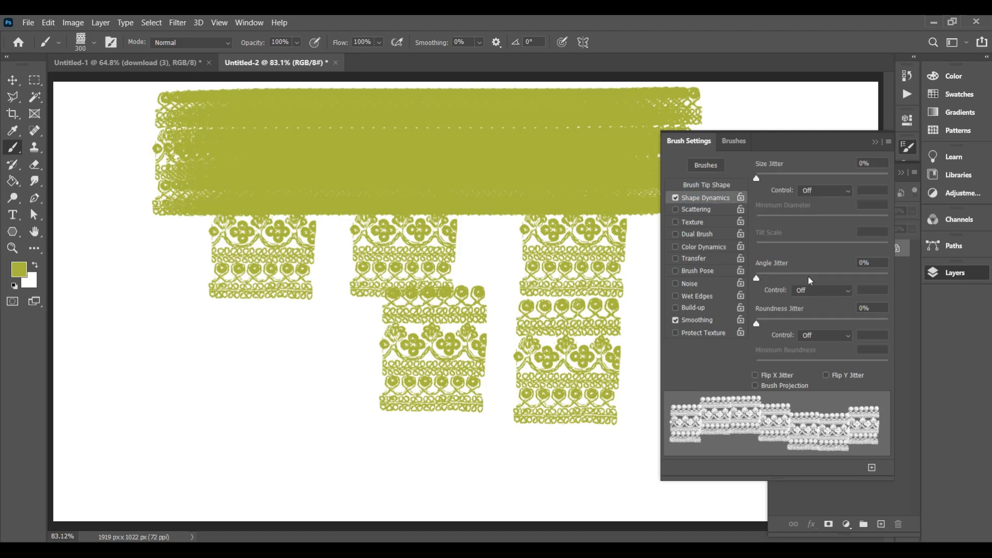
{"action": "left_click", "coordinate": [829, 290]}
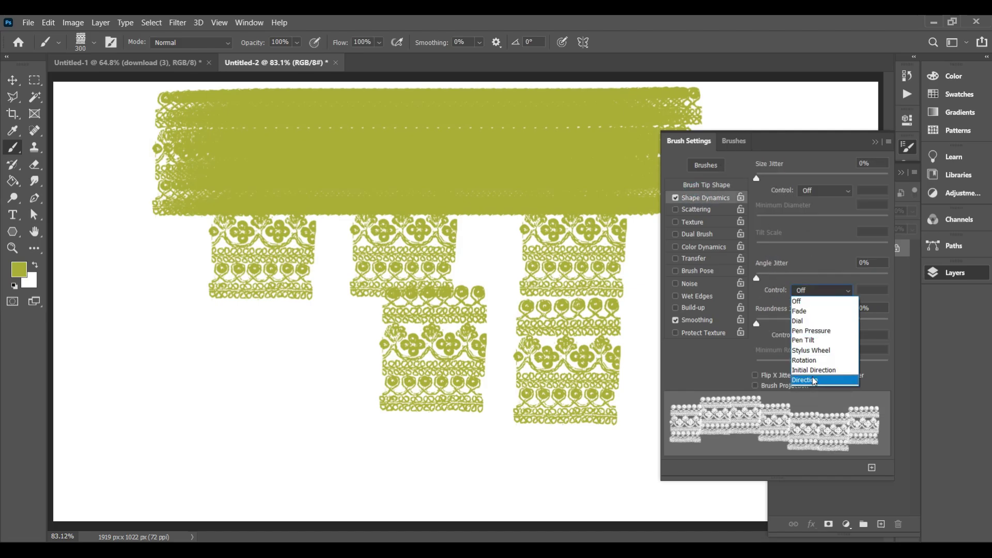
{"action": "left_click", "coordinate": [815, 382]}
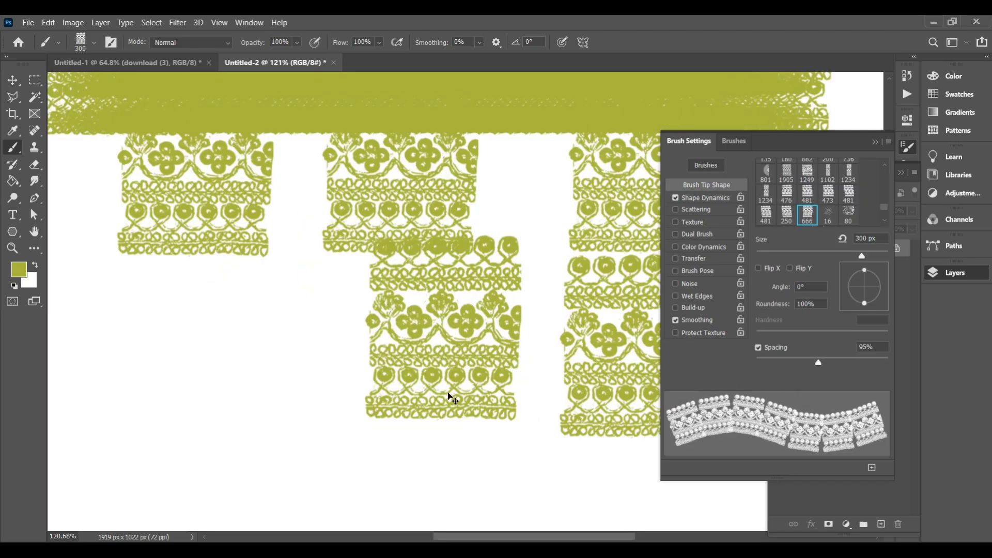
Step: Undo the earlier strokes and paint test lace bands across the middle, top and bottom
{"action": "key", "text": "ctrl+z"}
{"action": "key", "text": "ctrl+z"}
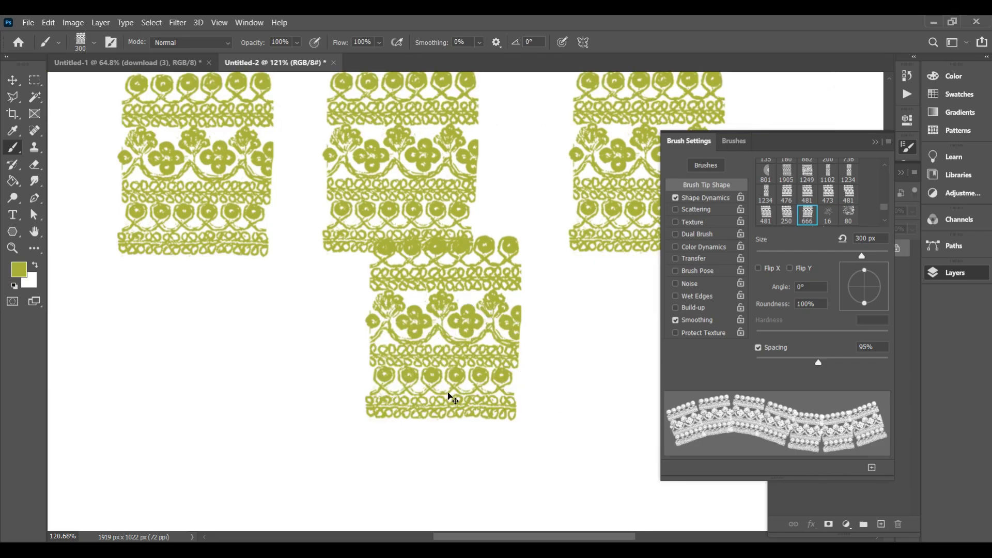
{"action": "key", "text": "ctrl+z"}
{"action": "key", "text": "ctrl+z"}
{"action": "key", "text": "ctrl+z"}
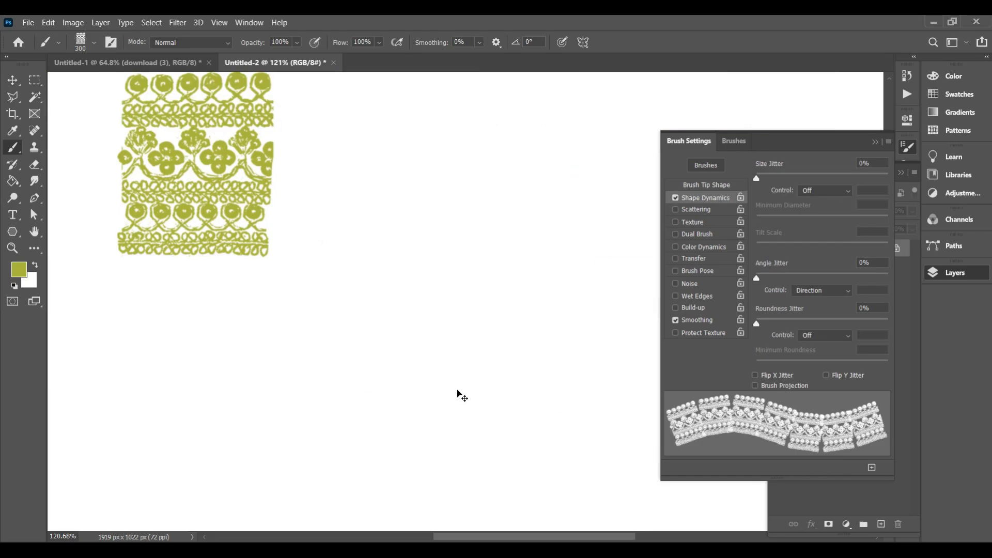
{"action": "key", "text": "ctrl+z"}
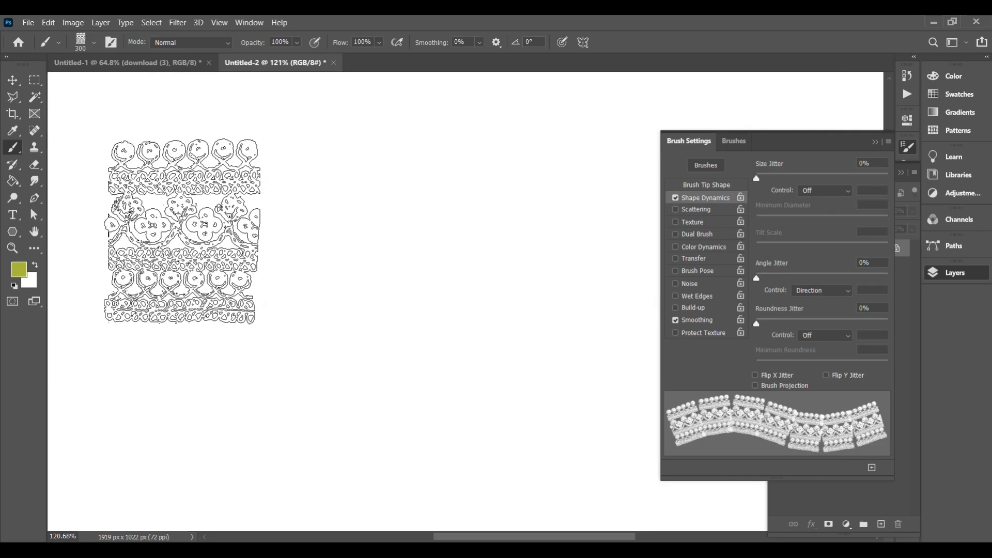
{"action": "mouse_move", "coordinate": [165, 239]}
{"action": "left_mouse_down"}
{"action": "mouse_move", "coordinate": [587, 238]}
{"action": "mouse_move", "coordinate": [574, 238]}
{"action": "left_mouse_up"}
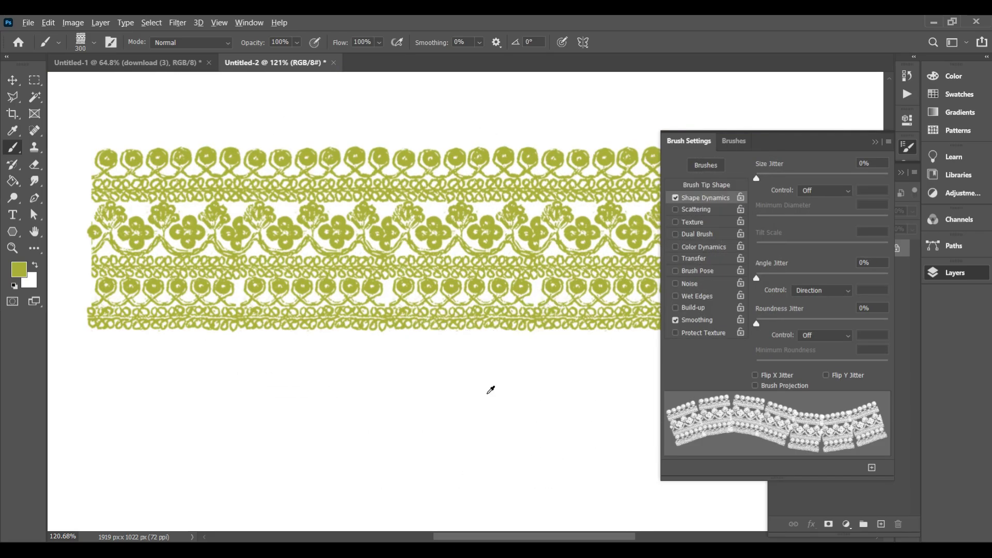
{"action": "scroll", "coordinate": [491, 389], "scroll_direction": "down", "scroll_amount": 2}
{"action": "left_click_drag", "start_coordinate": [134, 171], "coordinate": [640, 170]}
{"action": "left_click_drag", "start_coordinate": [133, 460], "coordinate": [641, 457]}
Step: Clear the test bands and set the foreground colour to gold #C6A857
{"action": "key", "text": "ctrl+z"}
{"action": "key", "text": "ctrl+z"}
{"action": "key", "text": "ctrl+z"}
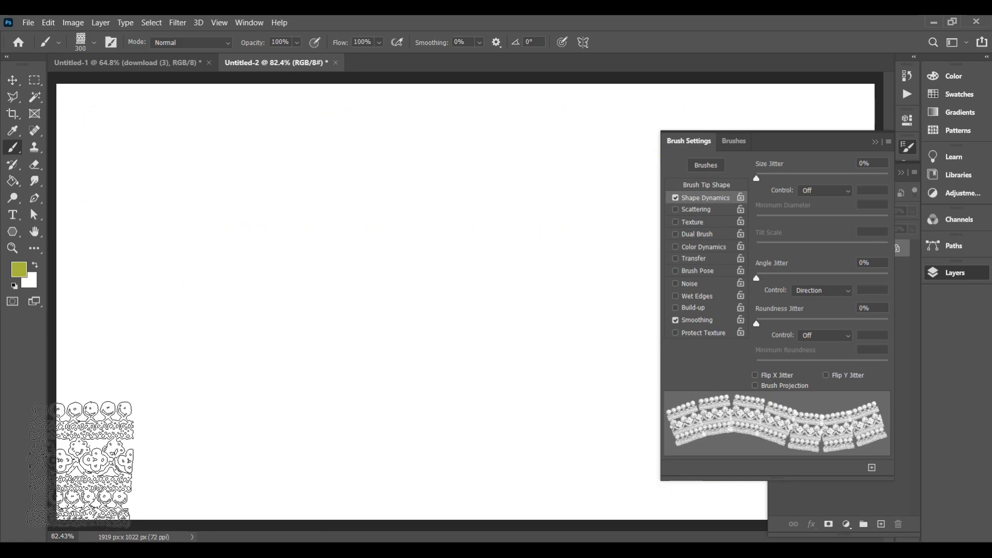
{"action": "left_click", "coordinate": [19, 269]}
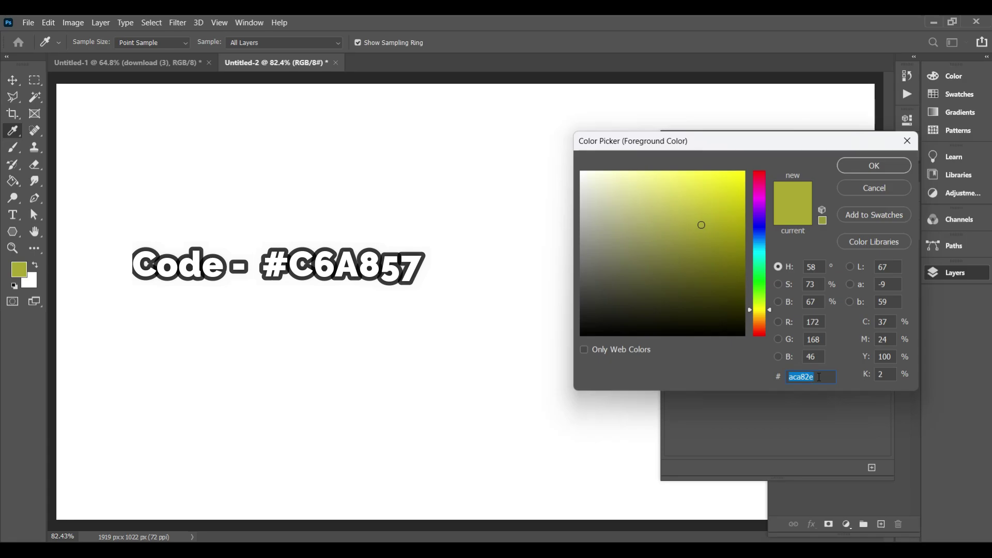
{"action": "type", "text": "C6A857"}
{"action": "left_click", "coordinate": [884, 165]}
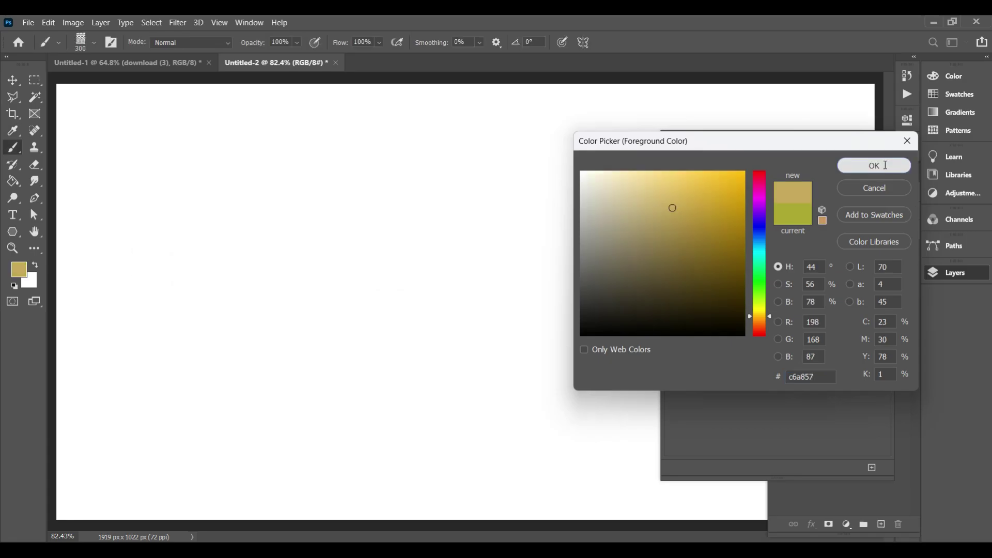
Step: Paint two gold lace bands, then a smaller 200 px band along the top
{"action": "left_click_drag", "start_coordinate": [160, 264], "coordinate": [607, 264]}
{"action": "left_click_drag", "start_coordinate": [176, 432], "coordinate": [628, 433]}
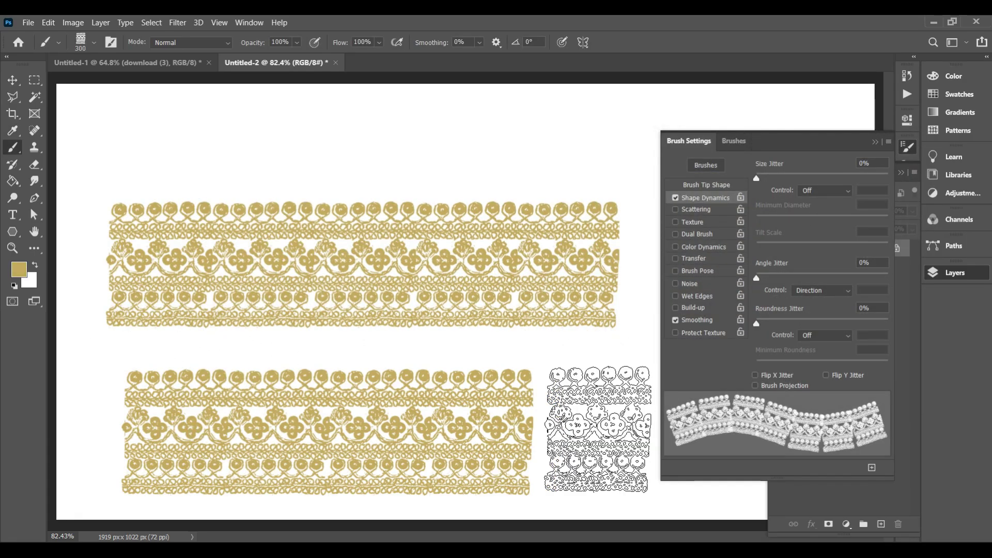
{"action": "key", "text": "bracketleft"}
{"action": "key", "text": "bracketleft"}
{"action": "left_click_drag", "start_coordinate": [161, 139], "coordinate": [412, 137]}
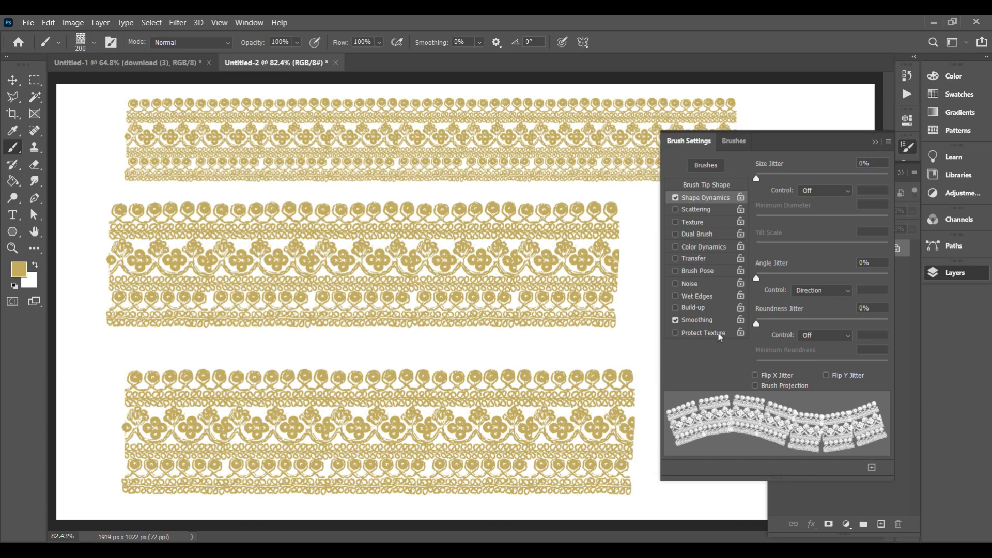
Step: Save the gold lace brush settings as a brush preset named 'new brush101' and confirm it appears in the presets list
{"action": "left_click", "coordinate": [889, 142]}
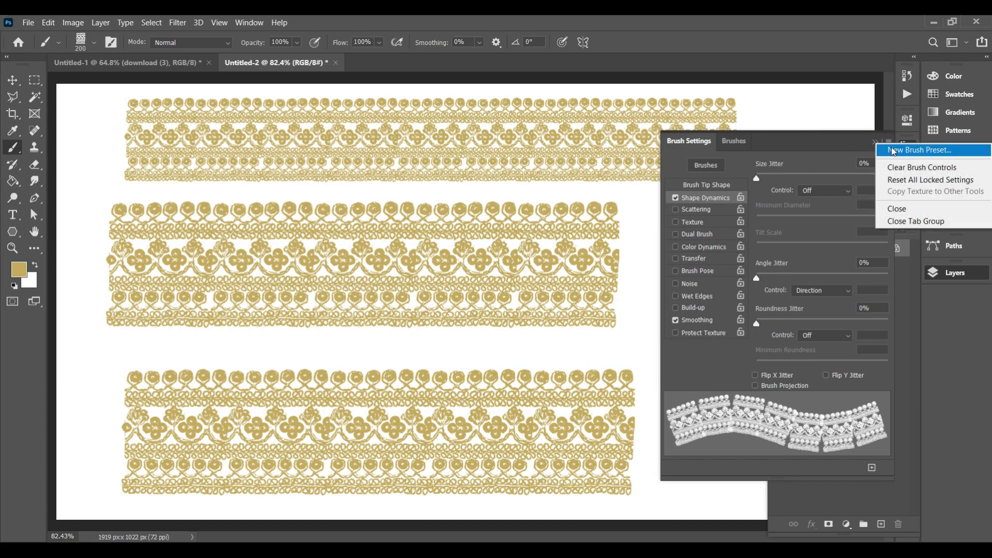
{"action": "left_click", "coordinate": [905, 151]}
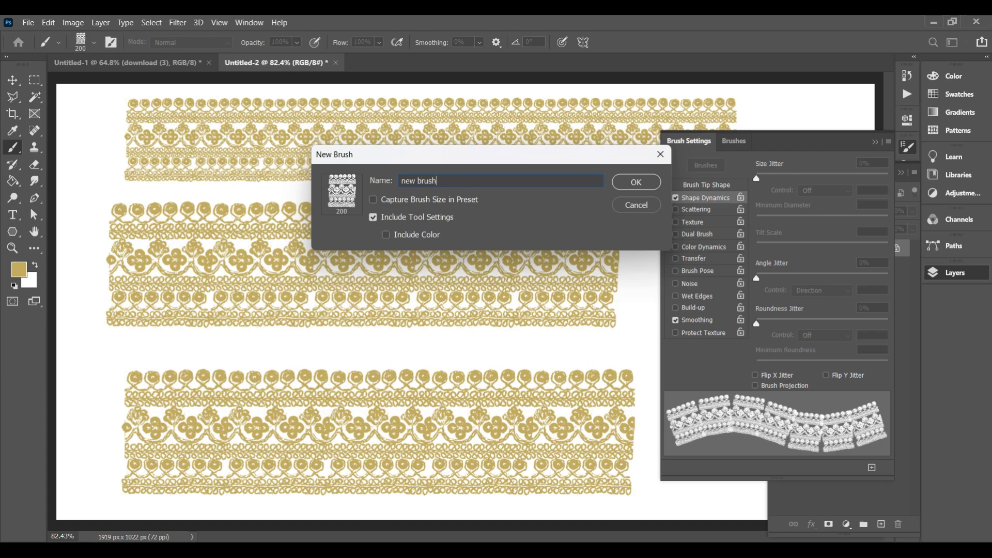
{"action": "left_click", "coordinate": [651, 175]}
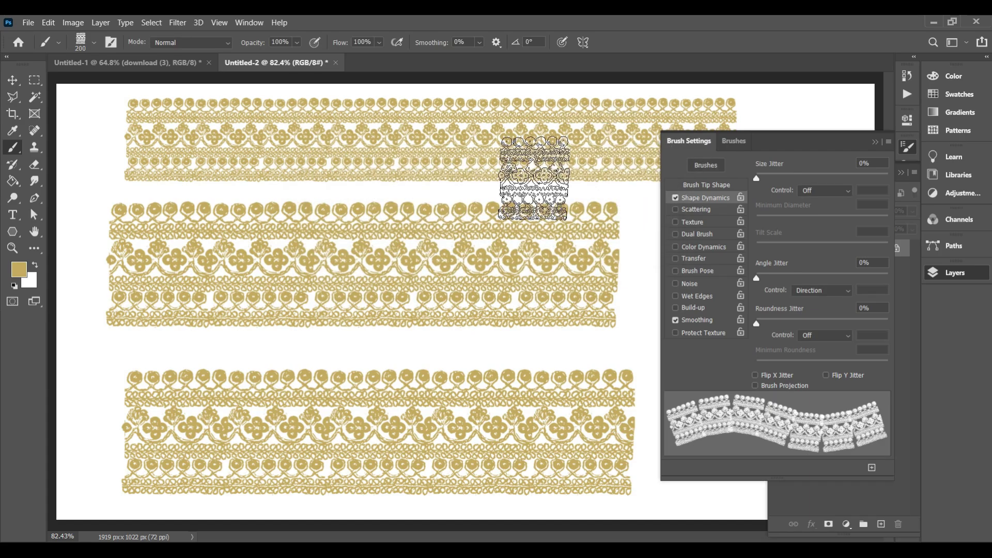
{"action": "right_click", "coordinate": [531, 166]}
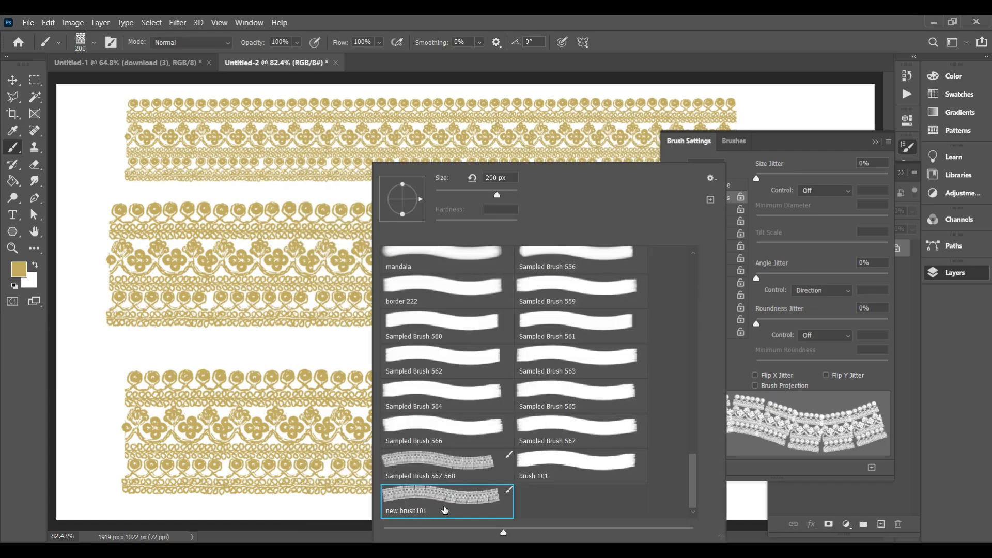
Step: Paint a gold lace border across the top on Layer 1, then select the Background layer
{"action": "key", "text": "Escape"}
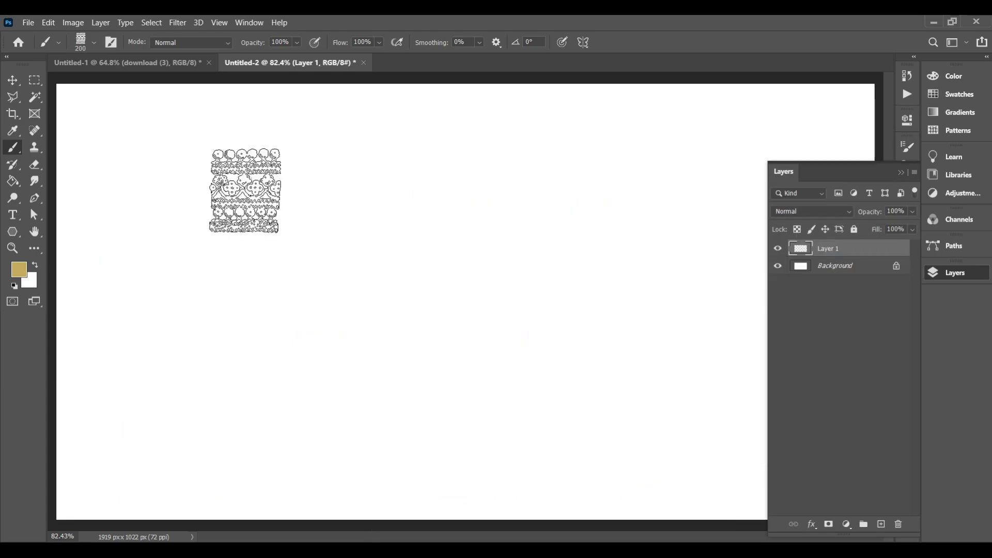
{"action": "left_click_drag", "start_coordinate": [245, 191], "coordinate": [720, 191]}
{"action": "left_click", "coordinate": [853, 267]}
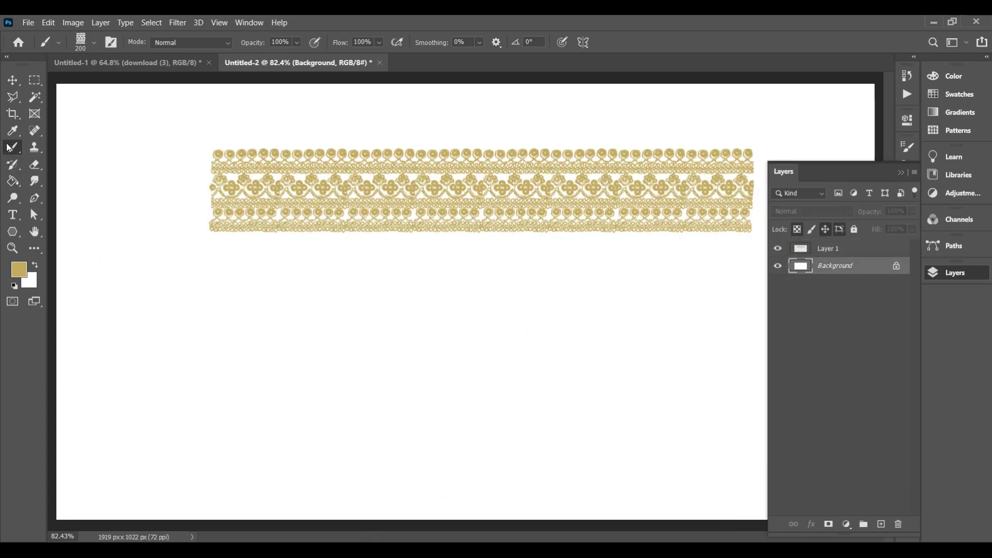
Step: Set the foreground colour to a deep saturated dark red
{"action": "left_click", "coordinate": [19, 268]}
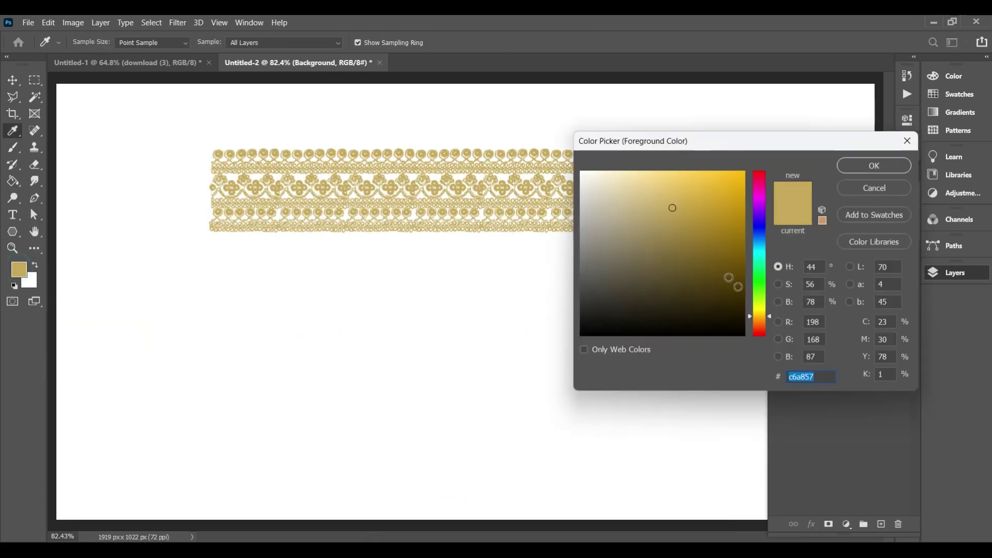
{"action": "left_click", "coordinate": [764, 179]}
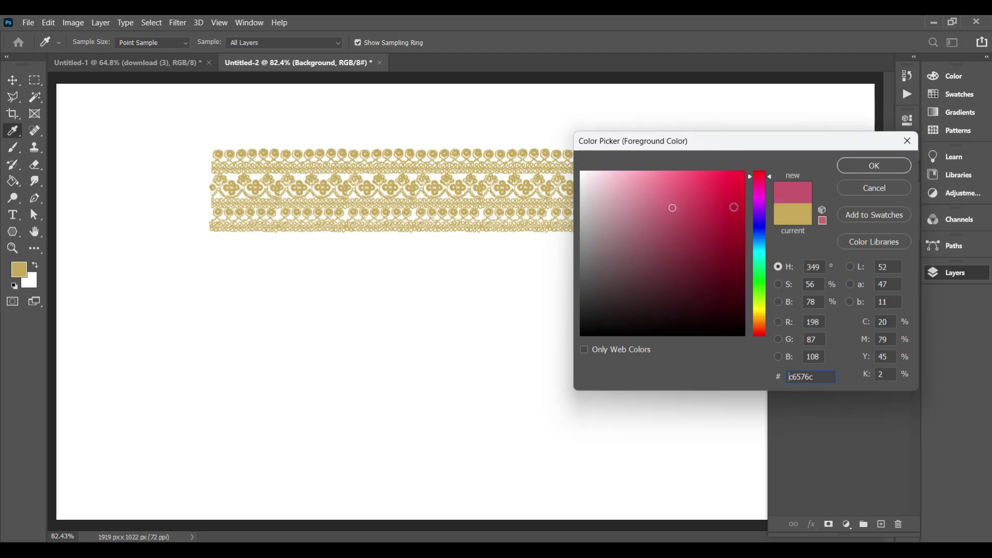
{"action": "left_click_drag", "start_coordinate": [733, 207], "coordinate": [744, 198]}
{"action": "left_click", "coordinate": [874, 163]}
Step: Switch to the Hard Round brush preset
{"action": "key", "text": "b"}
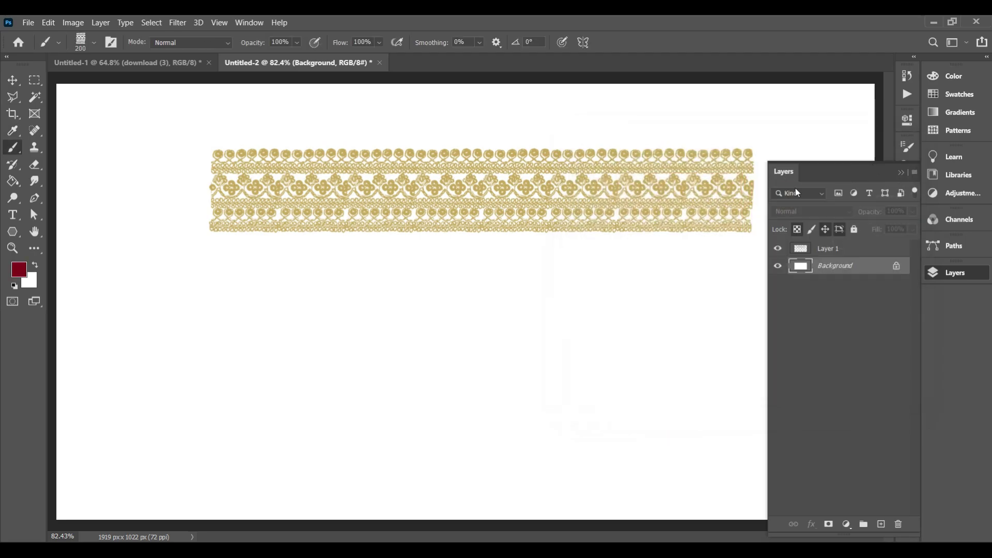
{"action": "right_click", "coordinate": [323, 196]}
{"action": "scroll", "coordinate": [624, 431], "scroll_direction": "up", "scroll_amount": 2}
{"action": "left_click_drag", "start_coordinate": [646, 455], "coordinate": [646, 279]}
{"action": "left_click", "coordinate": [435, 325]}
{"action": "key", "text": "Escape"}
Step: Paint a 250 px maroon band behind the gold lace border
{"action": "key", "text": "bracketright"}
{"action": "left_click_drag", "start_coordinate": [241, 192], "coordinate": [770, 202]}
{"action": "scroll", "coordinate": [573, 359], "scroll_direction": "down", "scroll_amount": 2}
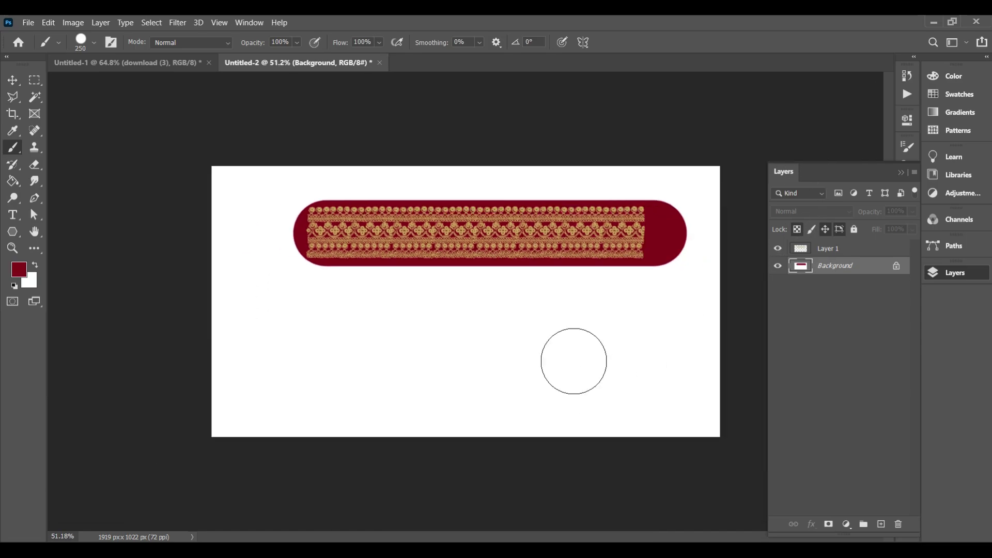
{"action": "scroll", "coordinate": [477, 289], "scroll_direction": "up", "scroll_amount": 3}
{"action": "scroll", "coordinate": [477, 274], "scroll_direction": "down", "scroll_amount": 4}
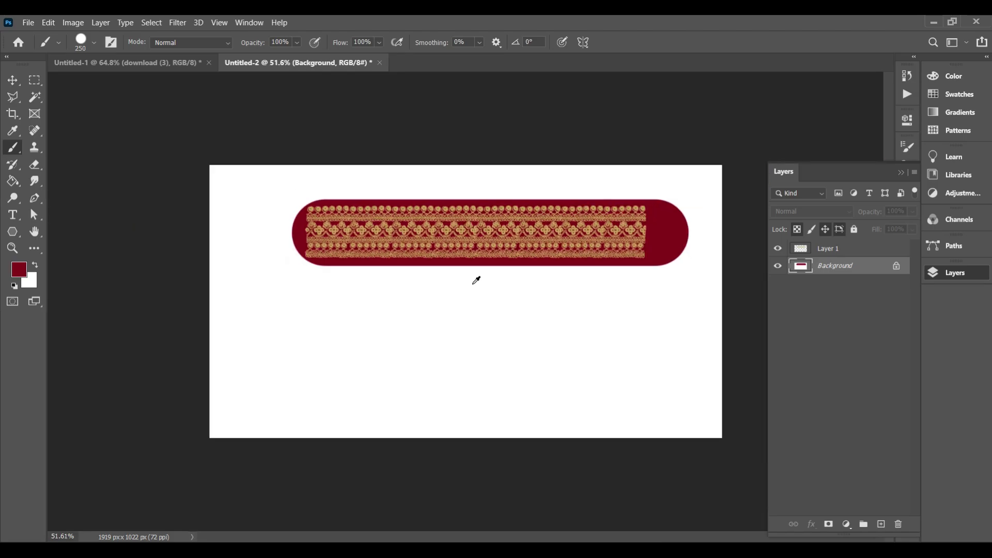
{"action": "scroll", "coordinate": [522, 247], "scroll_direction": "down", "scroll_amount": 1}
{"action": "scroll", "coordinate": [522, 246], "scroll_direction": "up", "scroll_amount": 3}
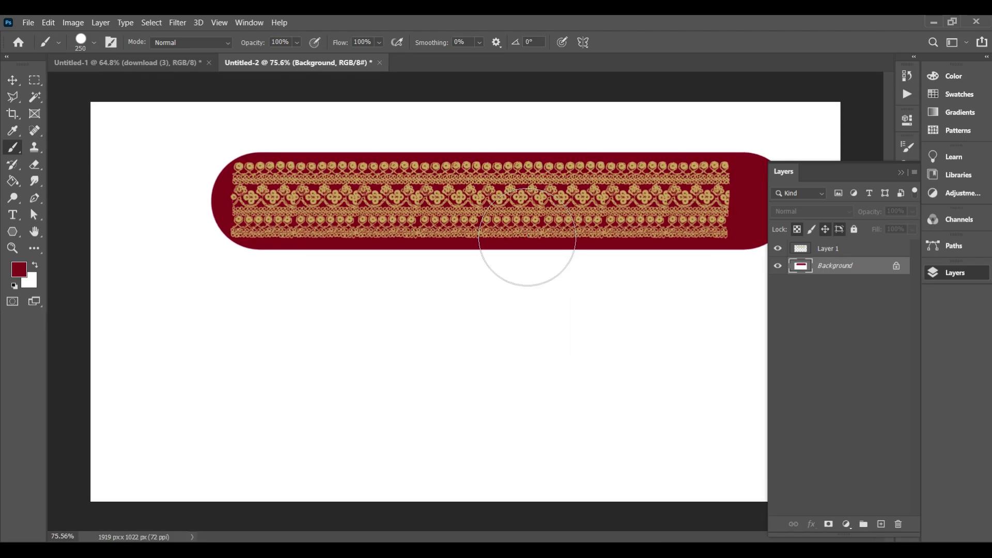
{"action": "scroll", "coordinate": [526, 235], "scroll_direction": "up", "scroll_amount": 4}
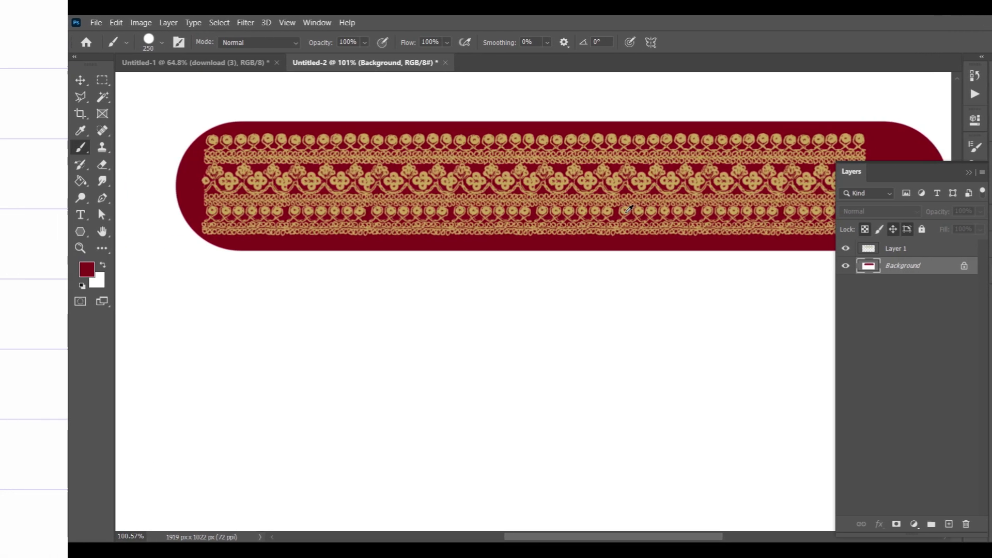